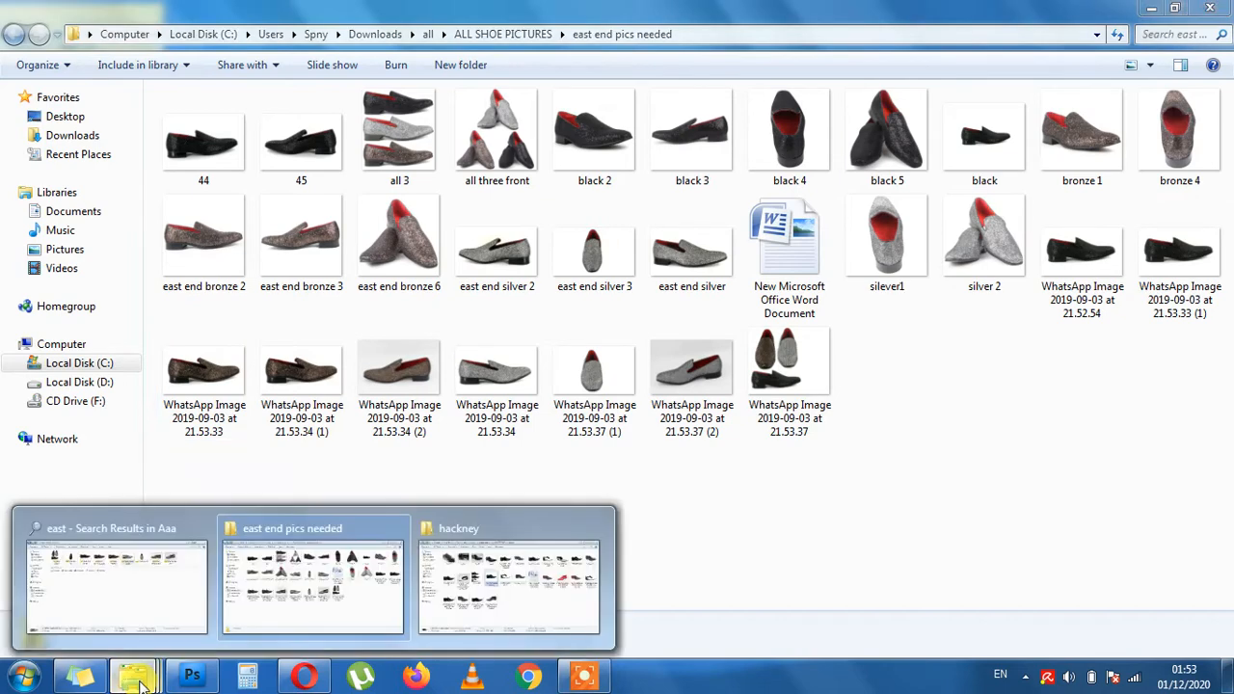
- Compare the dimensions of HACKNEY-BLacK-white-F in the hackney folder and WhatsApp Image 2019-09-03 at 21.53.33 in east end pics needed
left_click(282, 598)
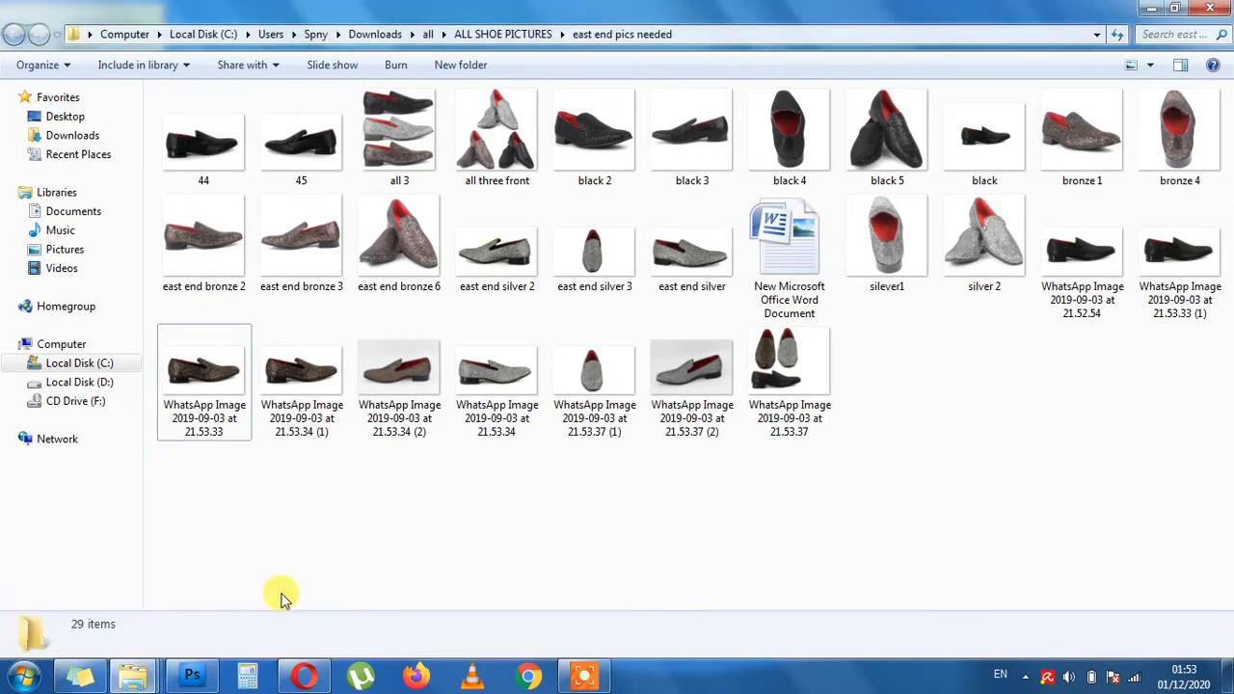
left_click(133, 676)
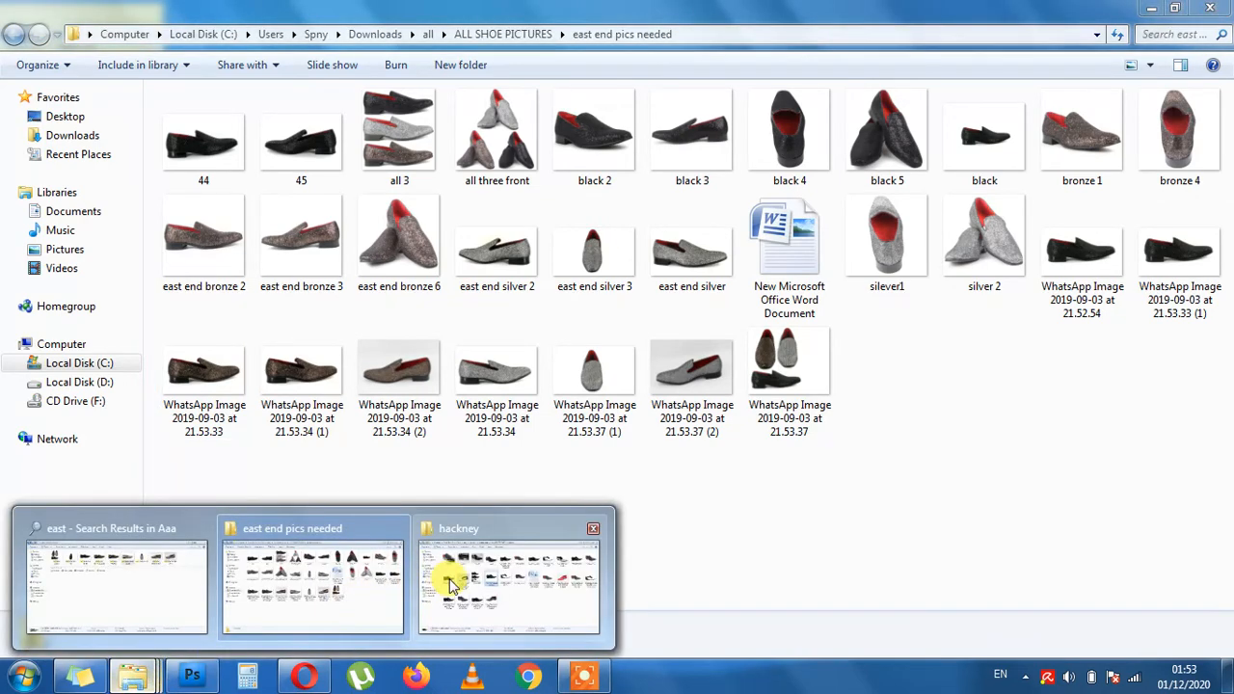
left_click(448, 579)
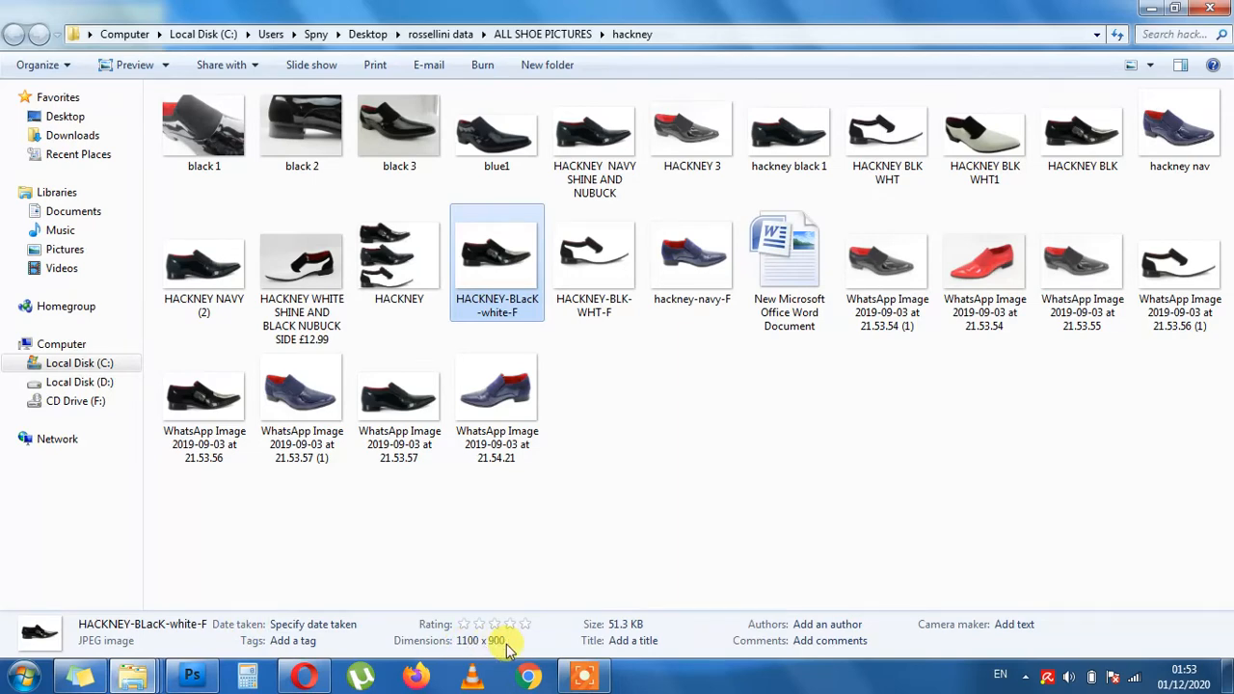
left_click(133, 675)
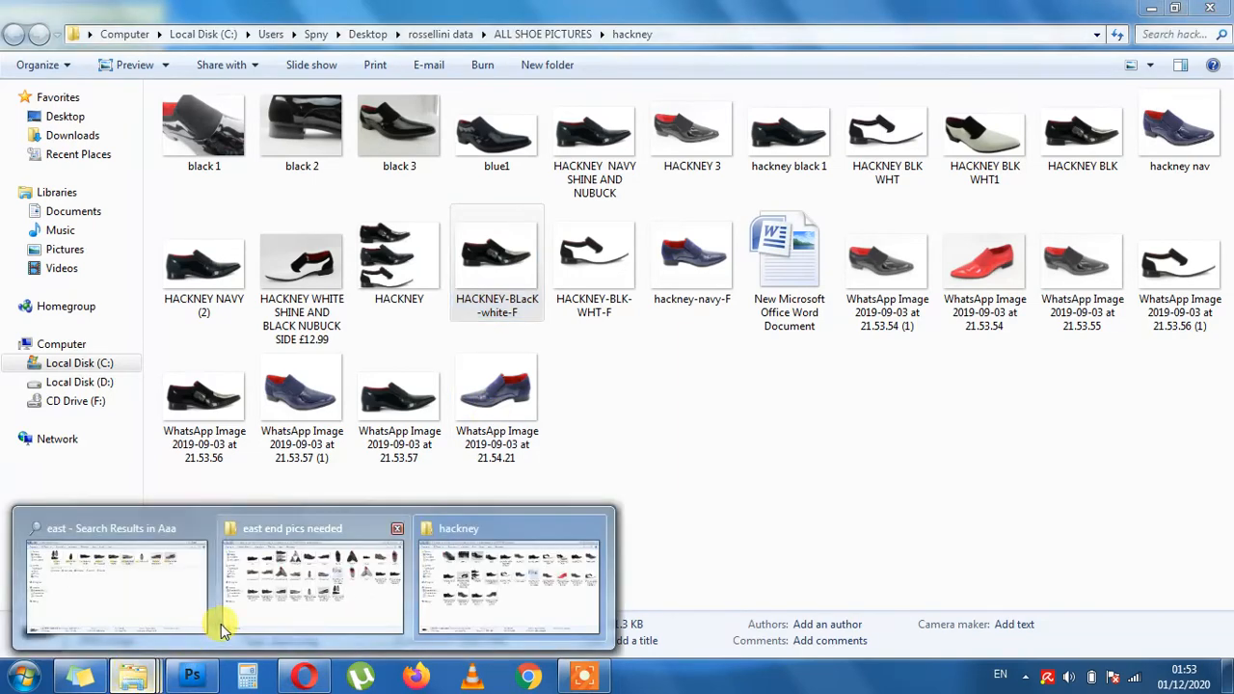
left_click(315, 590)
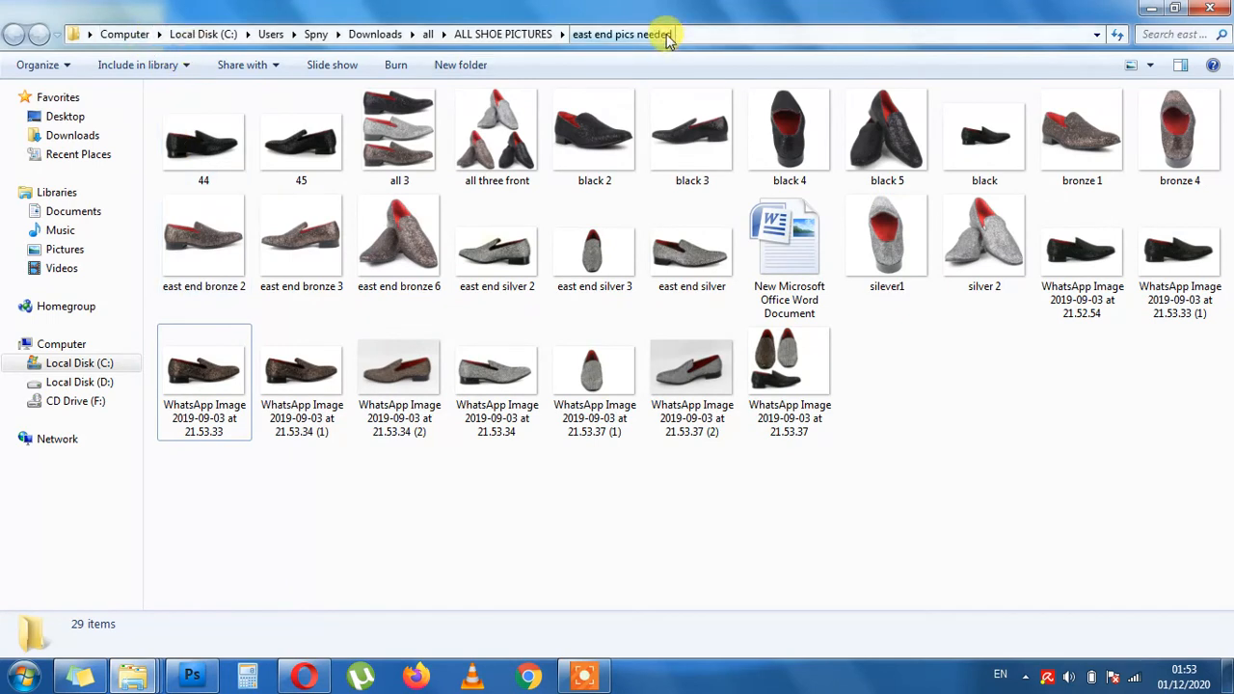
left_click(222, 384)
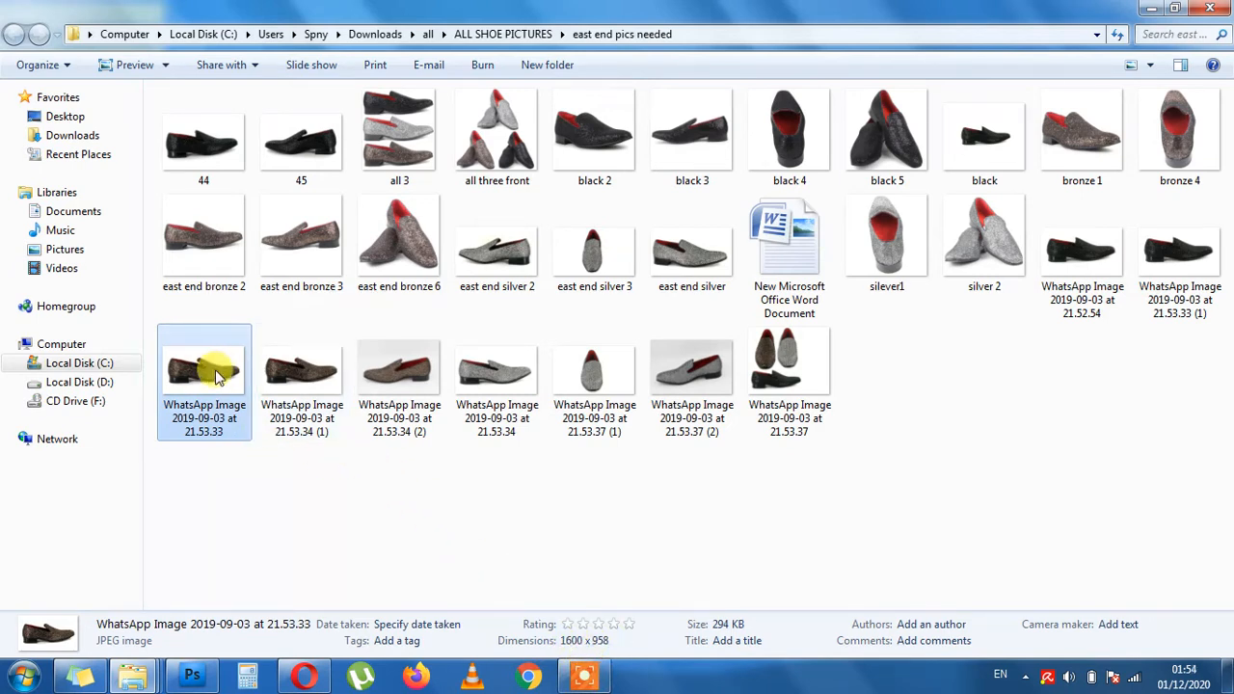
- Open HACKNEY-BLacK-white-F from the hackney folder in Photoshop
mouse_move(135, 680)
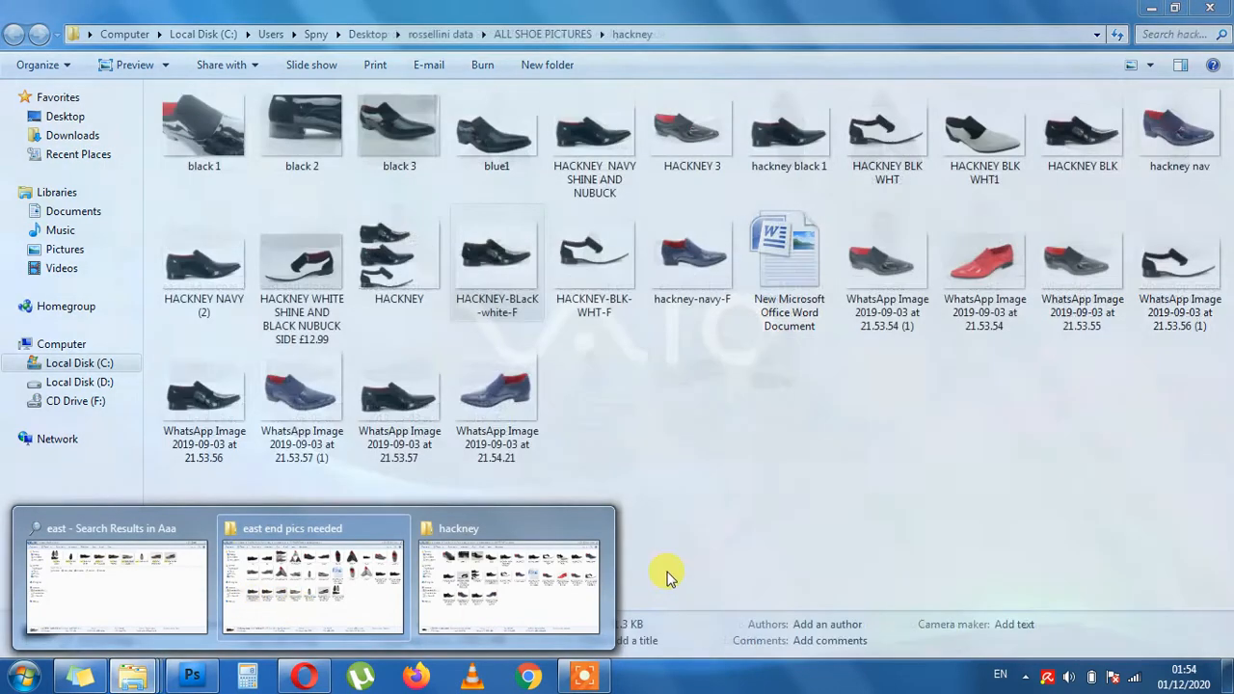
left_click(569, 567)
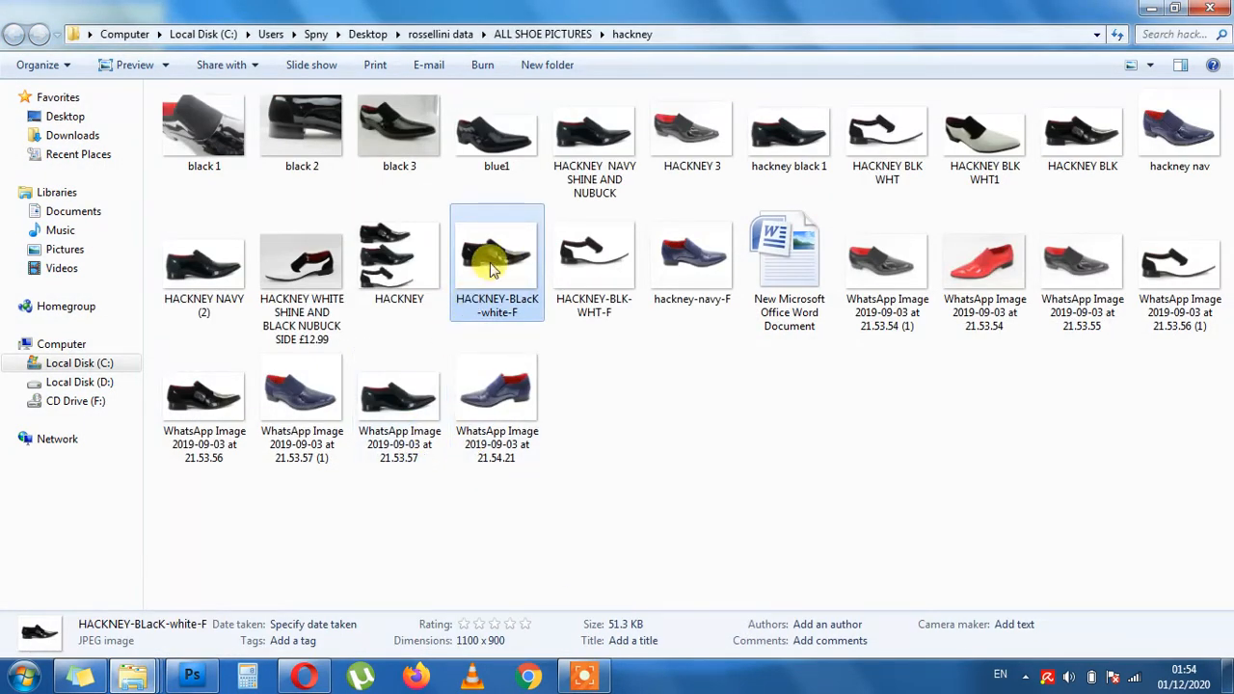
left_click_drag(494, 267, 445, 400)
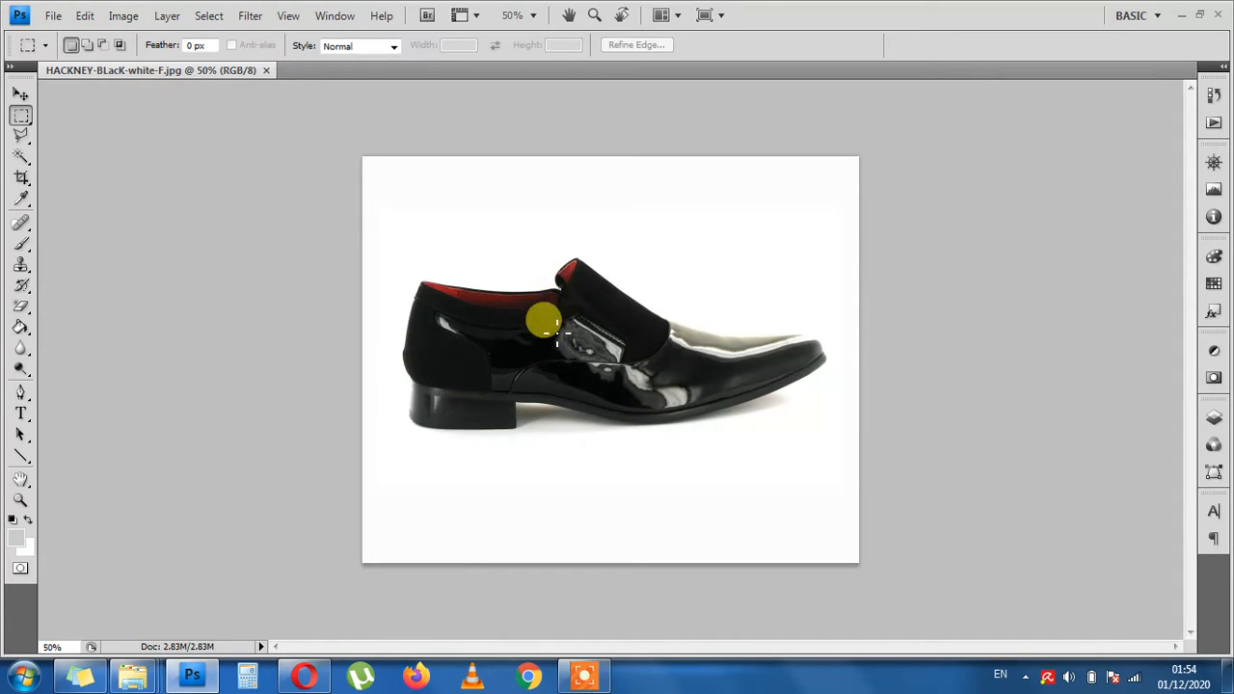
- Open WhatsApp Image 2019-09-03 at 21.53.33 from the east end pics needed folder in Photoshop as a second document
left_click(191, 675)
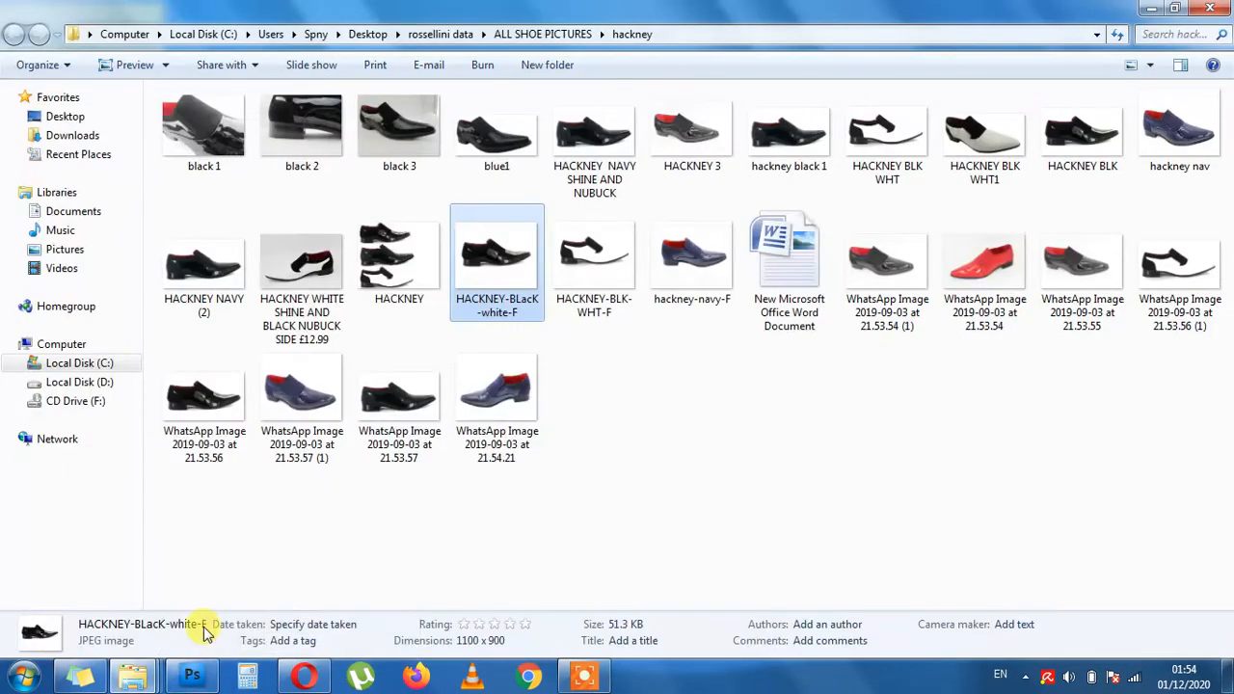
mouse_move(140, 675)
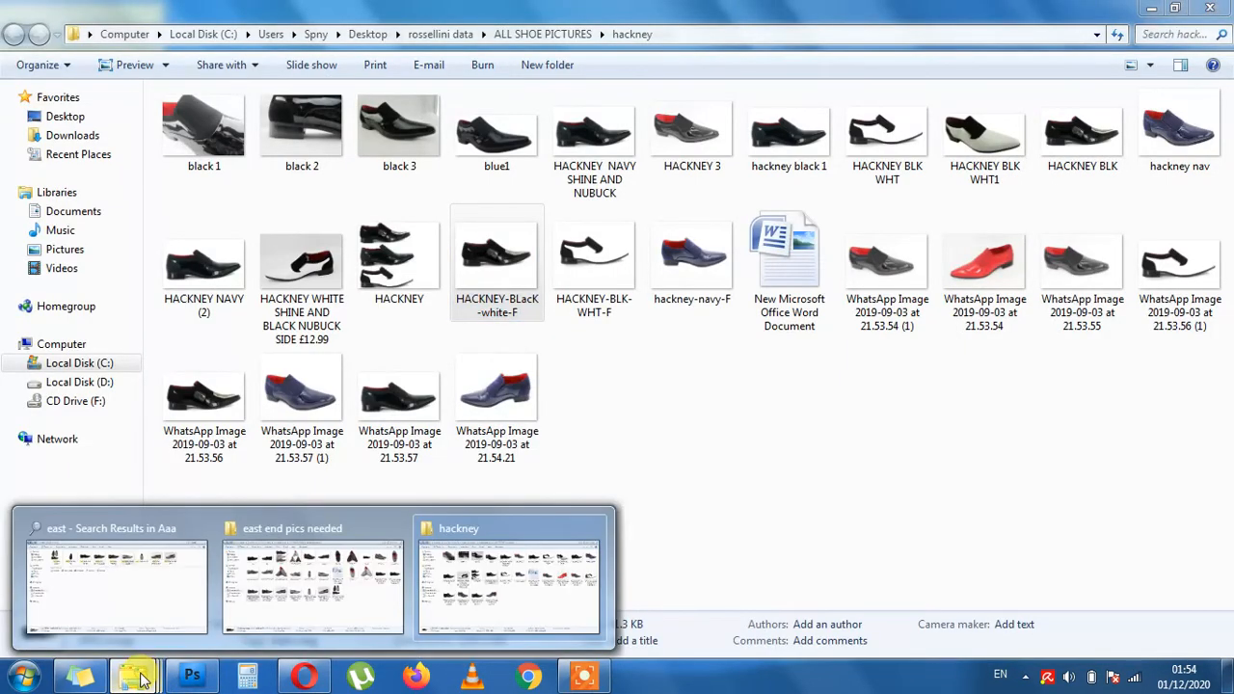
left_click(304, 564)
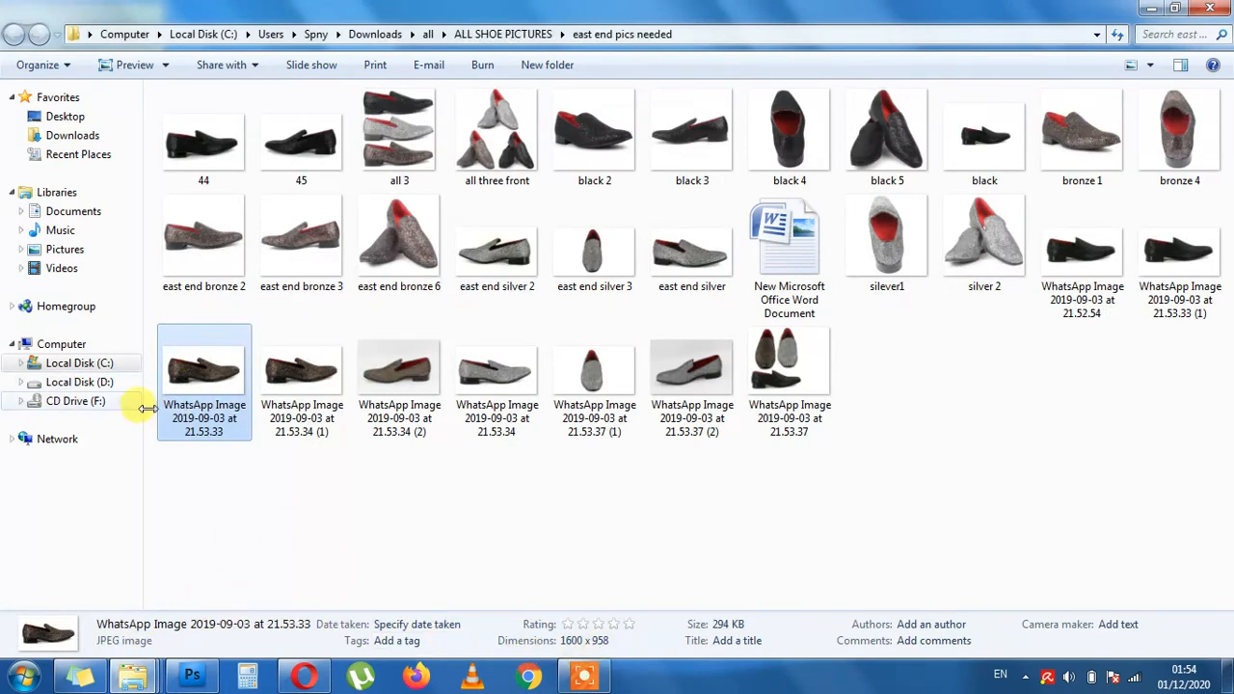
left_click_drag(200, 391, 444, 455)
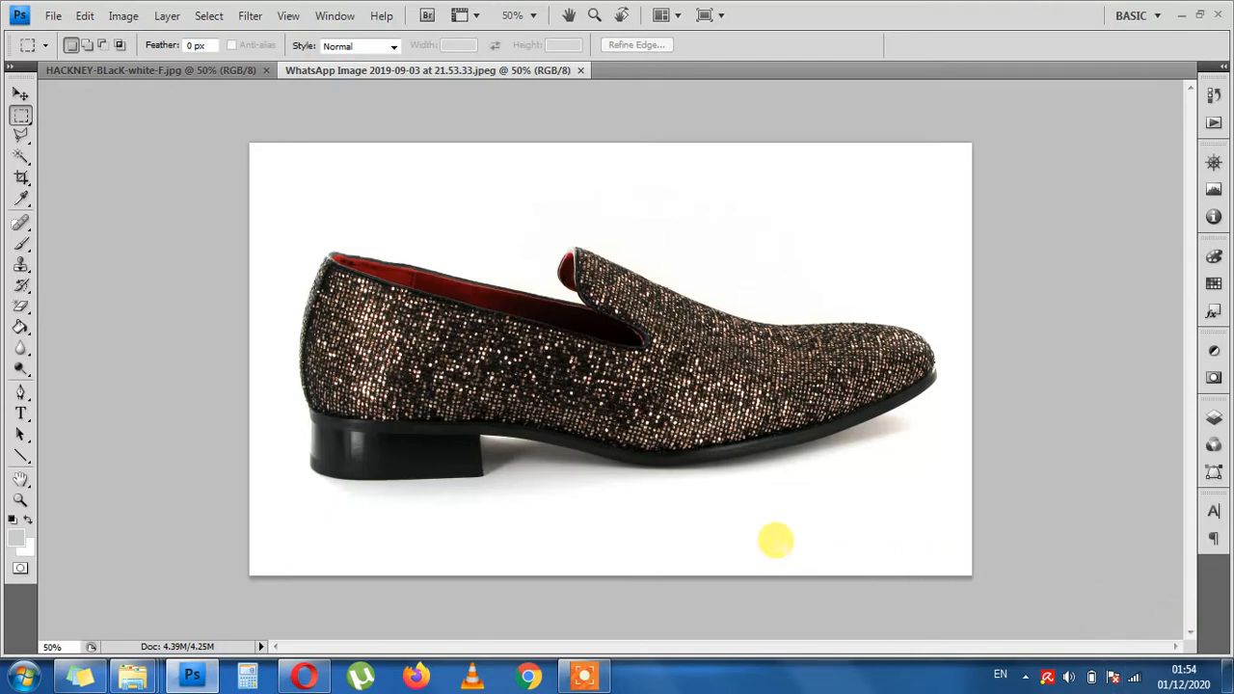
- Copy the entire glitter shoe image into the HACKNEY-BLacK-white-F document as a new layer
key("ctrl+a")
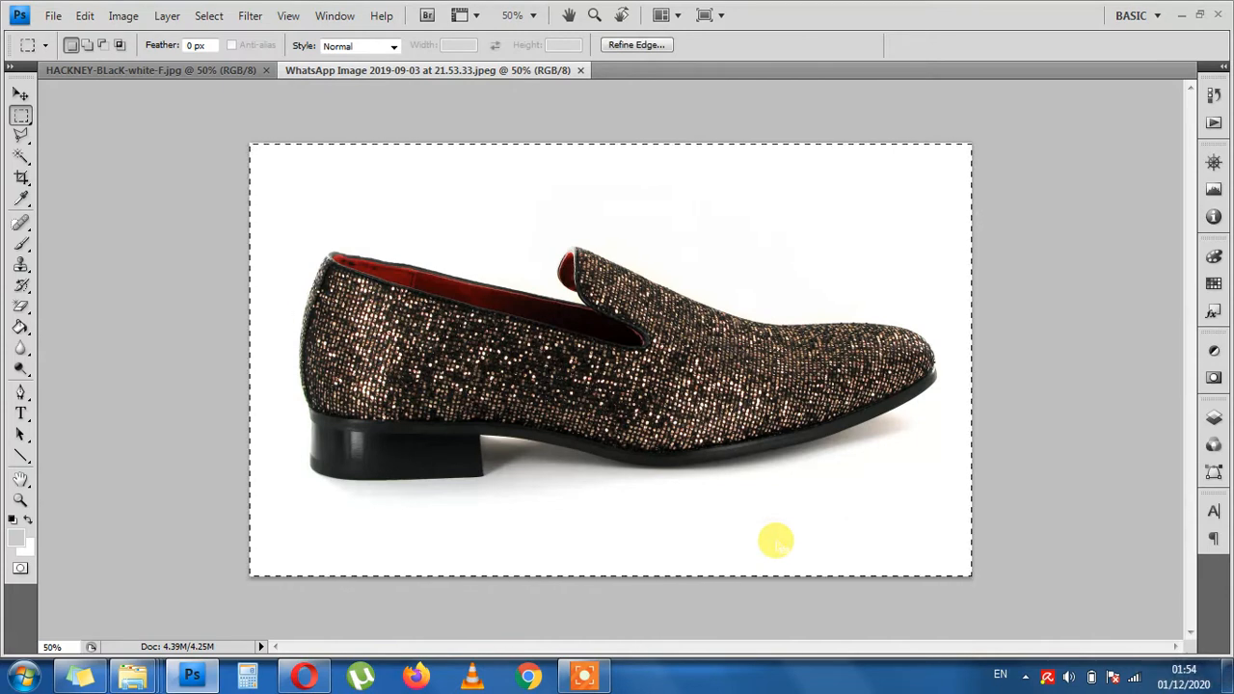
left_click(210, 75)
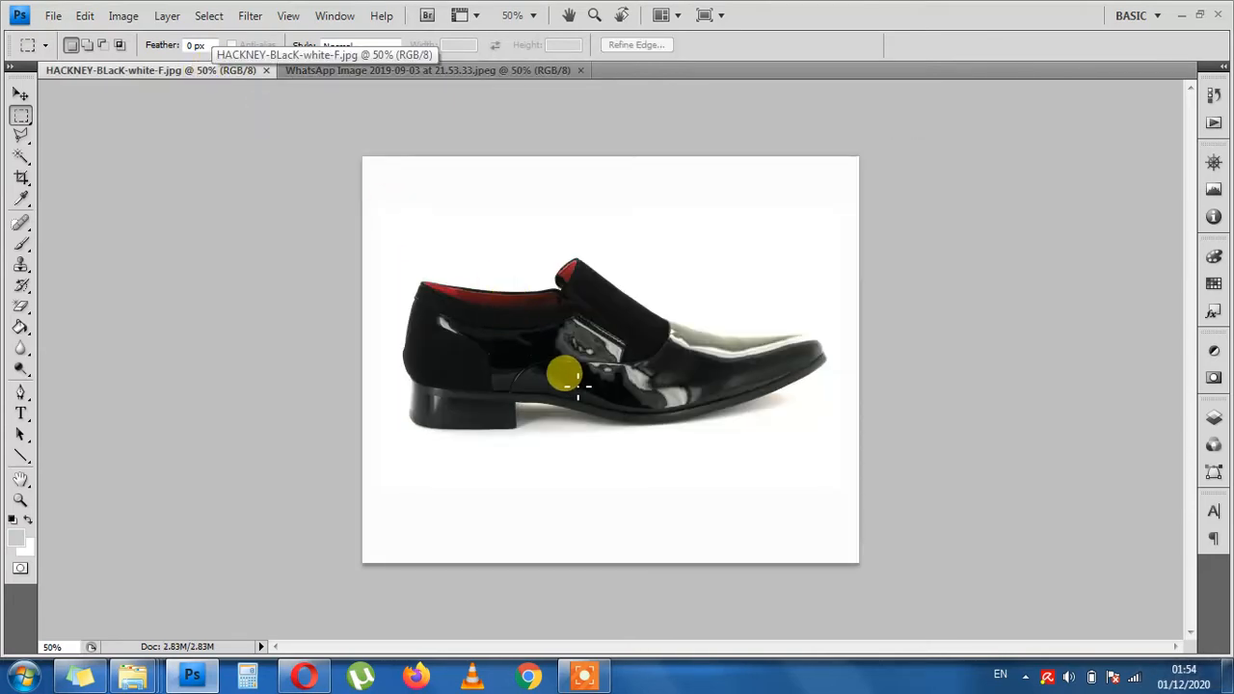
mouse_move(570, 383)
left_mouse_down()
mouse_move(578, 375)
mouse_move(568, 380)
left_mouse_up()
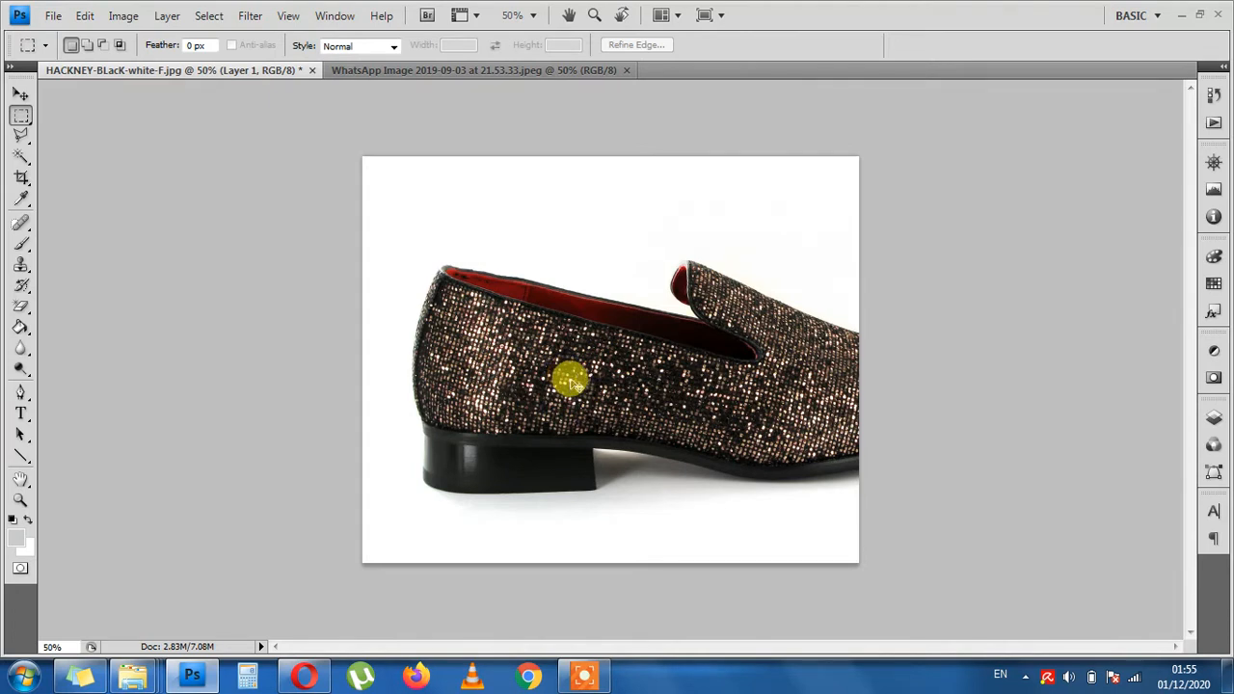
- Scale the pasted glitter shoe layer proportionally to about 66.8% so the whole shoe fits the canvas
key("ctrl+t")
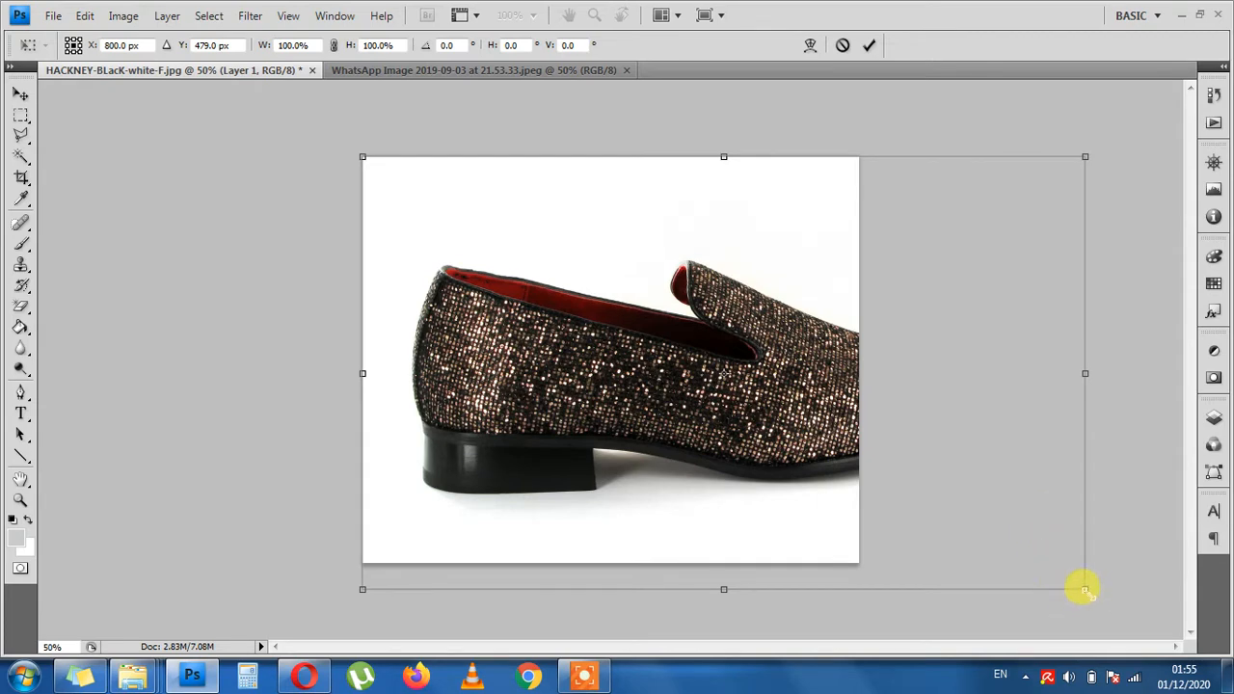
left_click_drag(1084, 589, 808, 499)
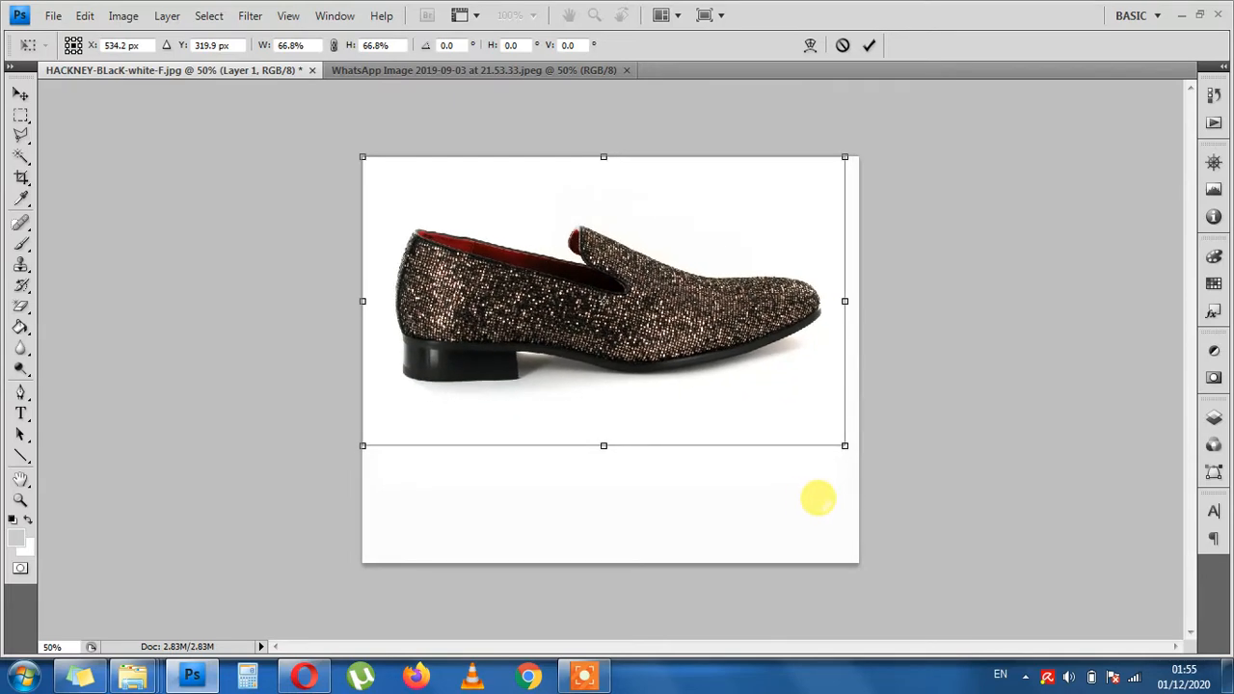
key("Return")
key("m")
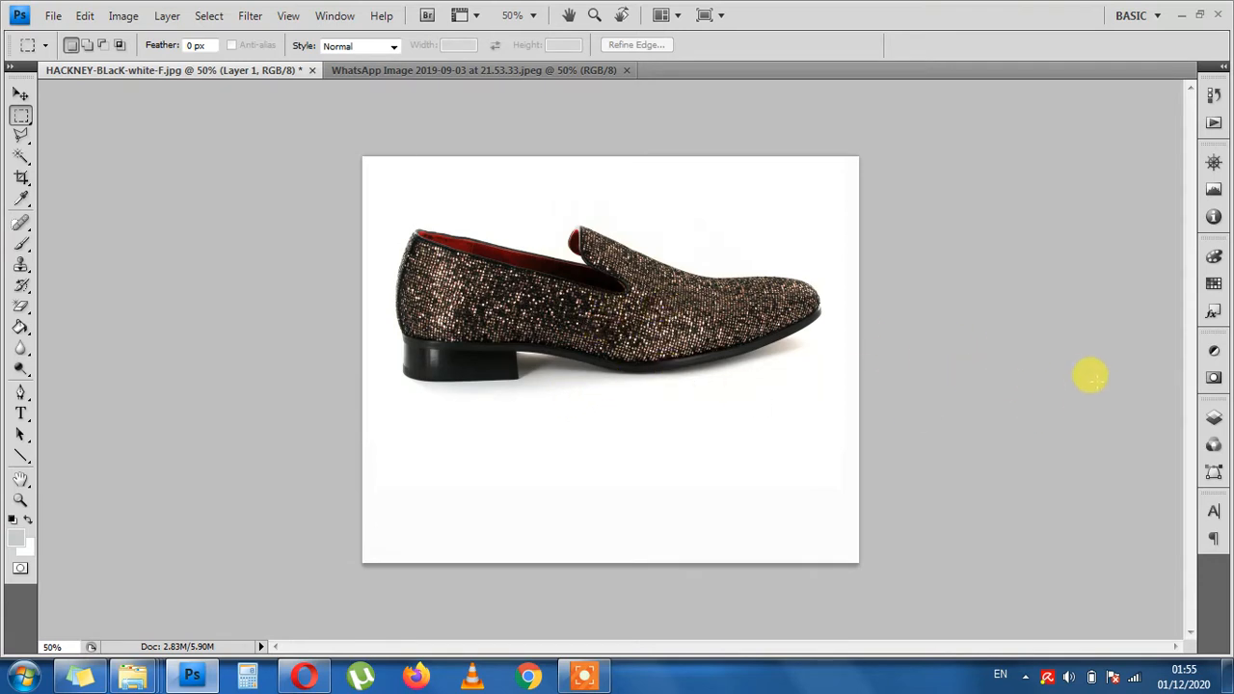
- Lower the opacity of Layer 1 to 46% so the Background shoe shows through
left_click(1214, 422)
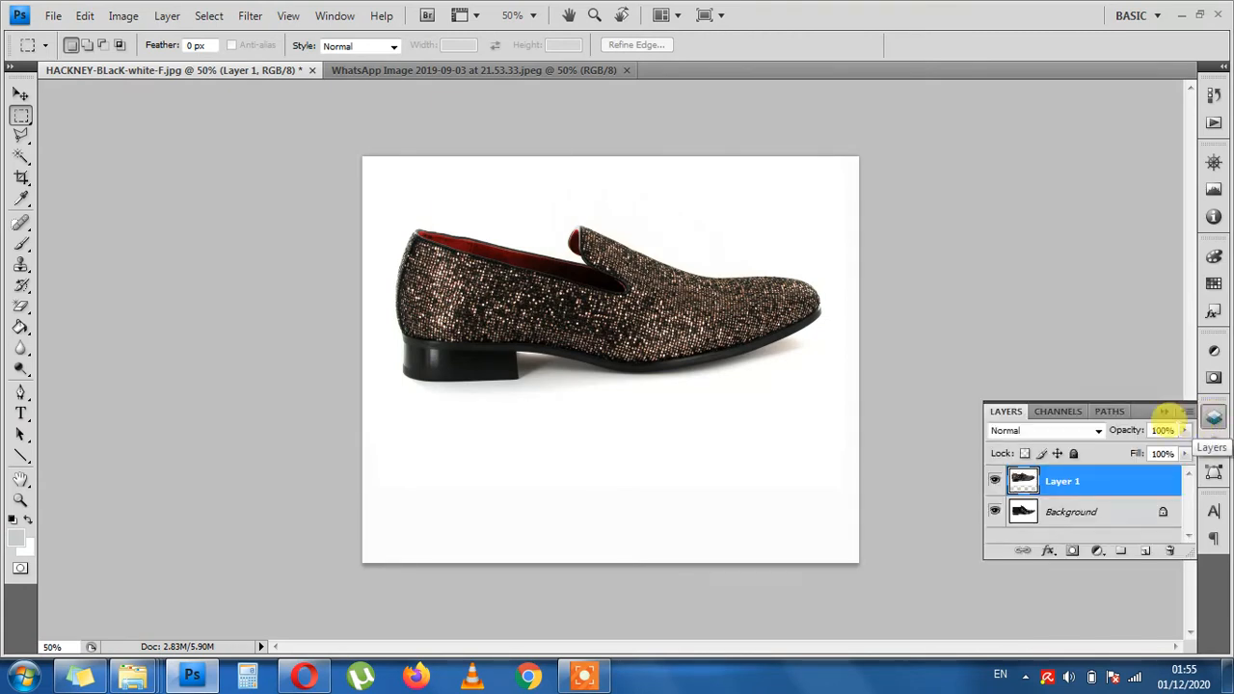
left_click(1082, 516)
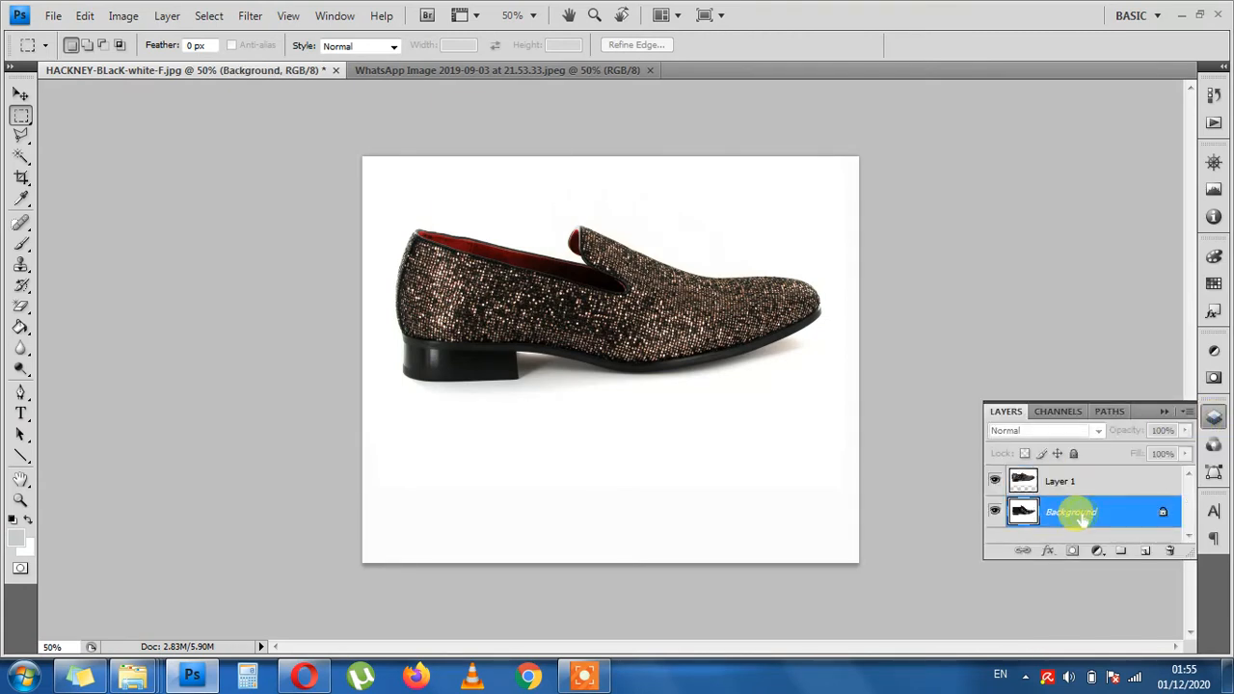
left_click(1076, 481)
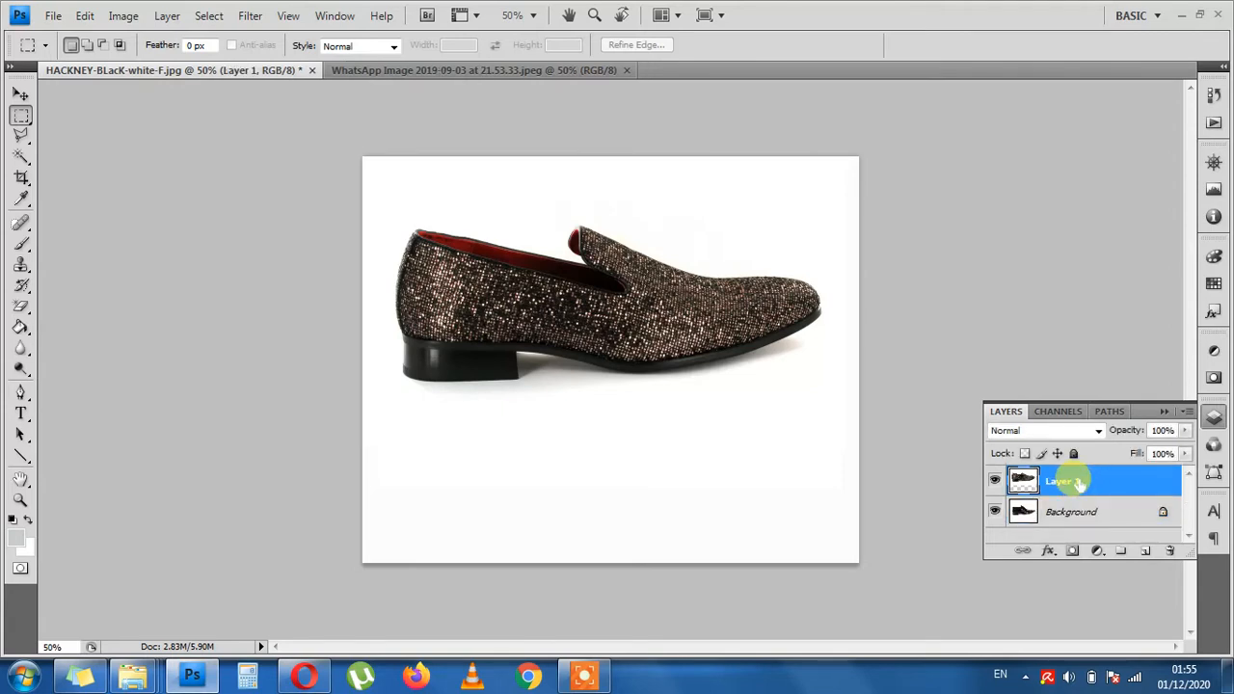
left_click(1182, 432)
left_click(1136, 451)
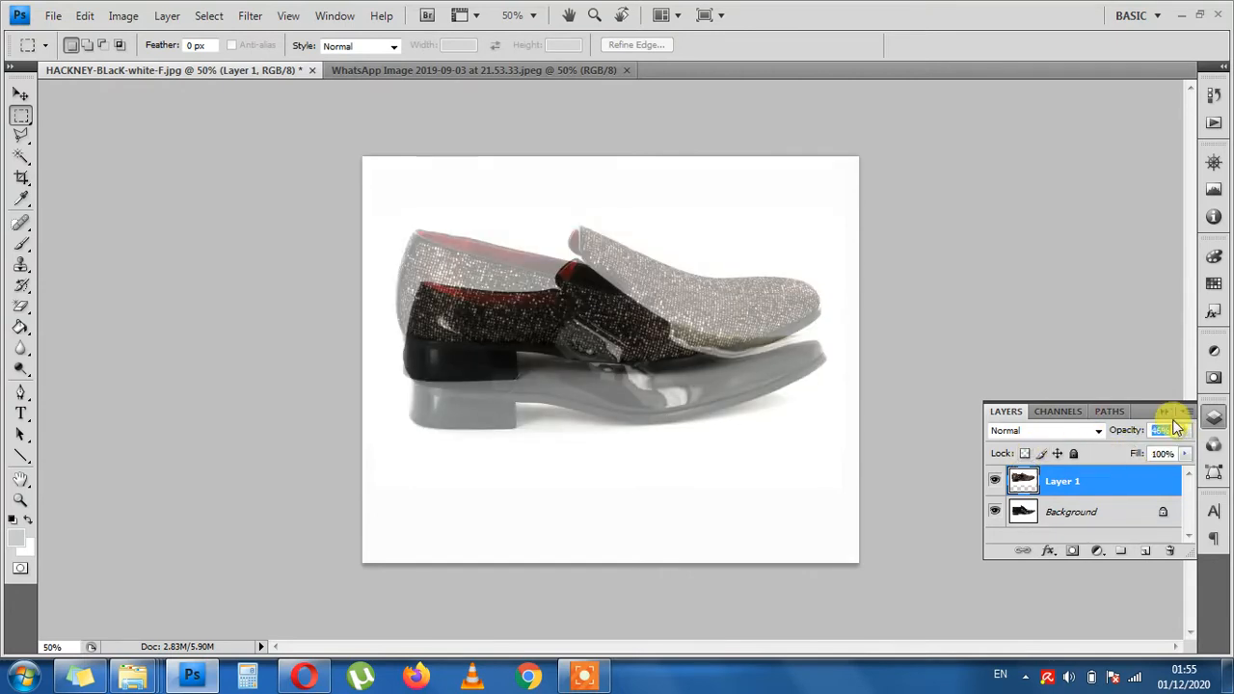
left_click(1164, 412)
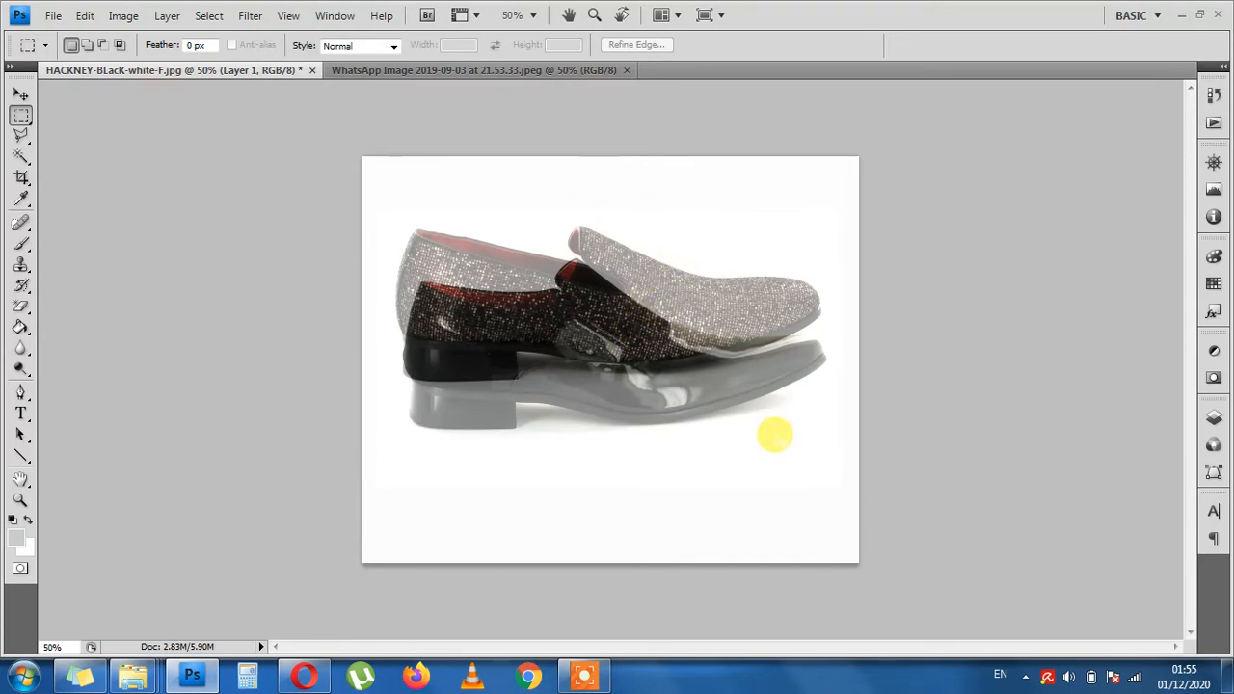
- Move Layer 1 with Free Transform onto the Background shoe, to X 544 px and Y 430 px
key("ctrl+t")
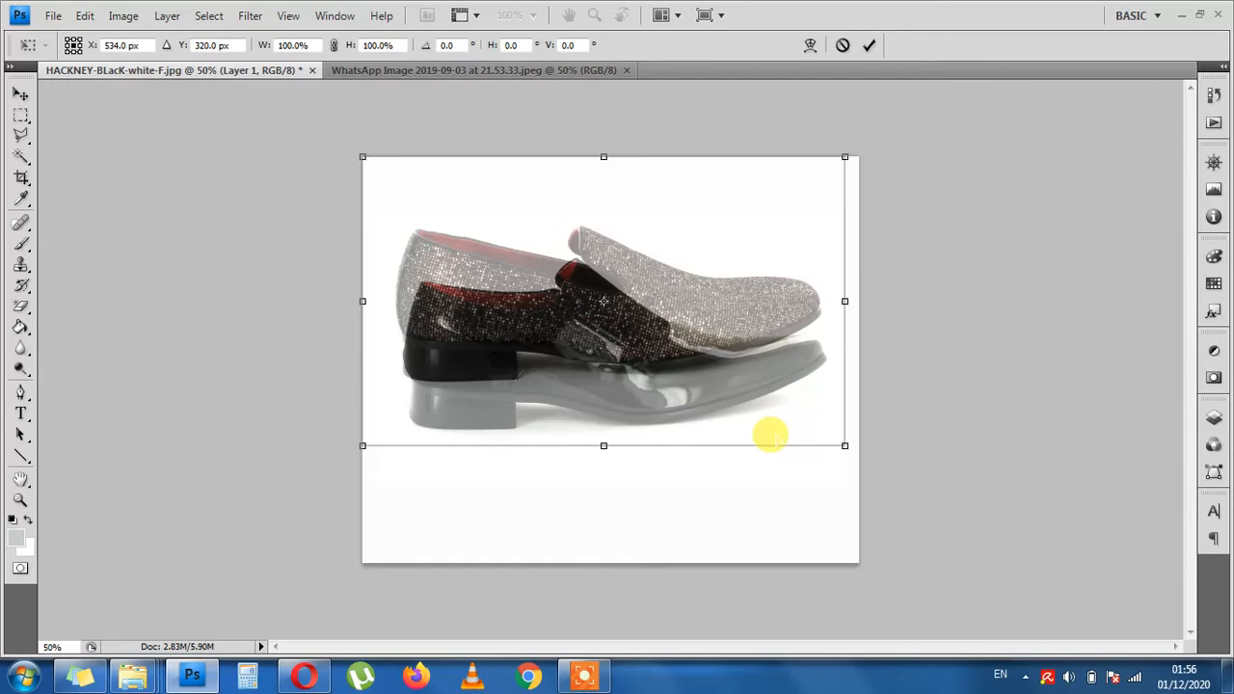
key("shift+Down")
key("shift+Down")
key("shift+Down")
key("shift+Down")
key("shift+Down")
key("shift+Down")
key("shift+Down")
key("shift+Down")
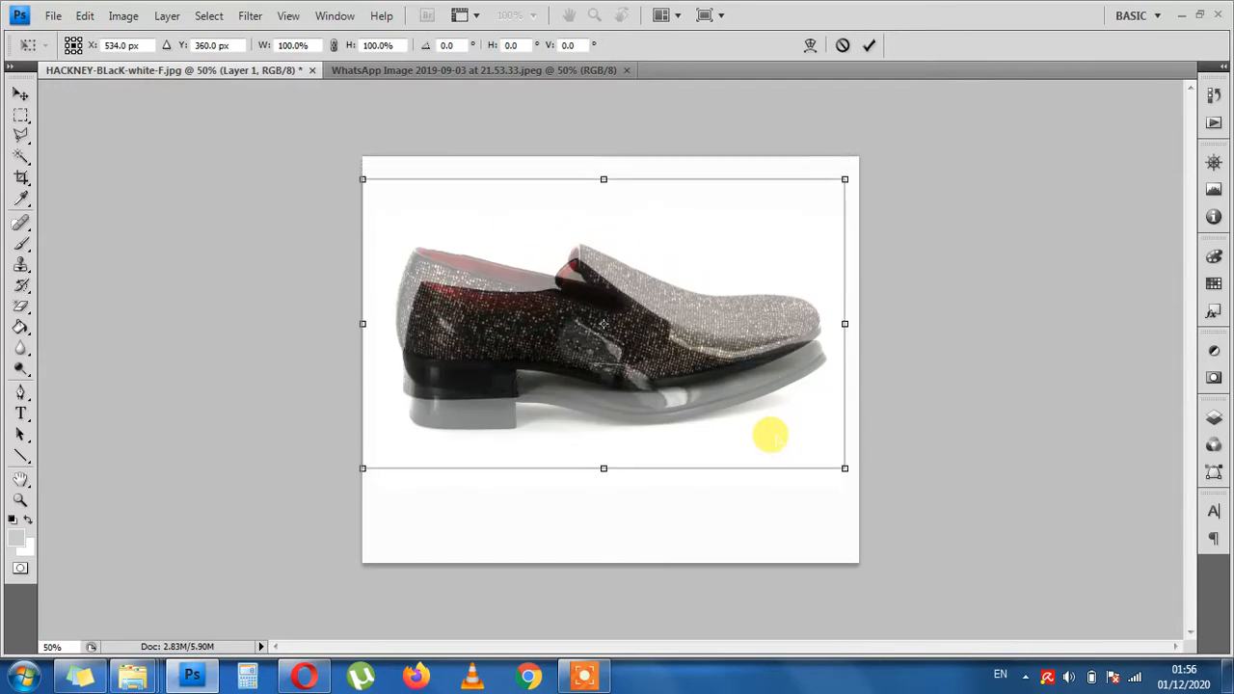
key("shift+Down")
key("shift+Down")
key("shift+Down")
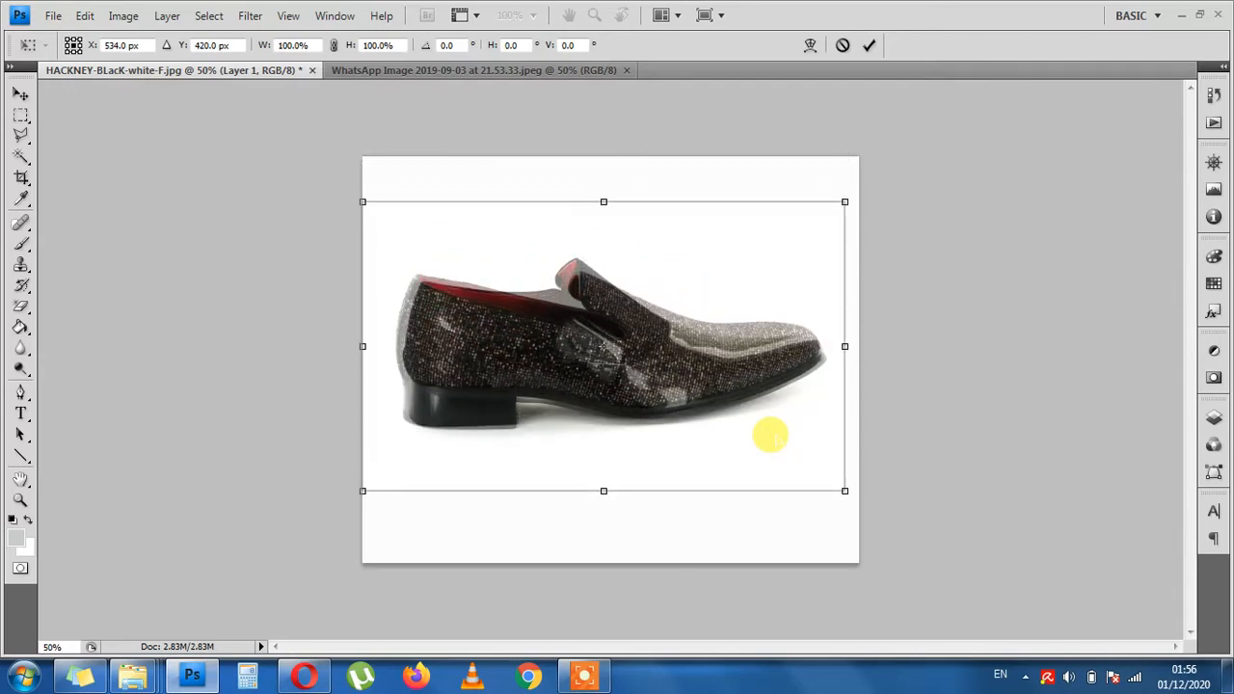
key("shift+Right")
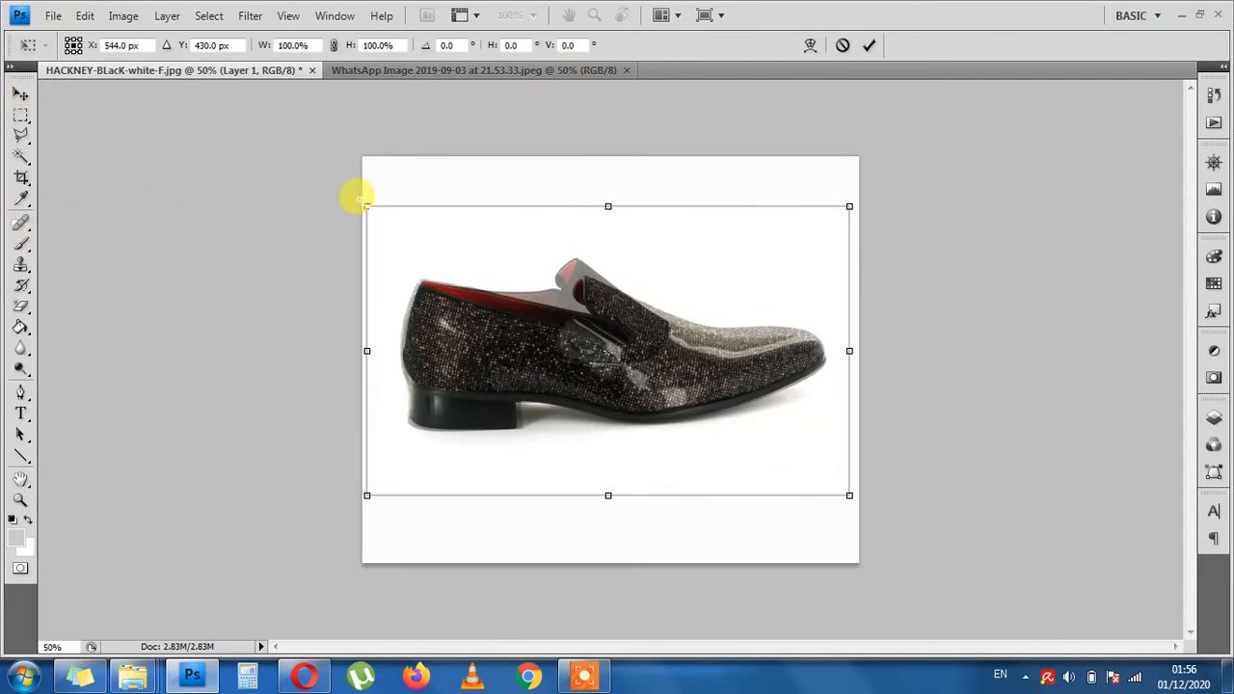
- Scale Layer 1 down to about 98.7%, nudge it up 2 px to match the Background shoe, and apply the transformation
left_click_drag(367, 200, 366, 198)
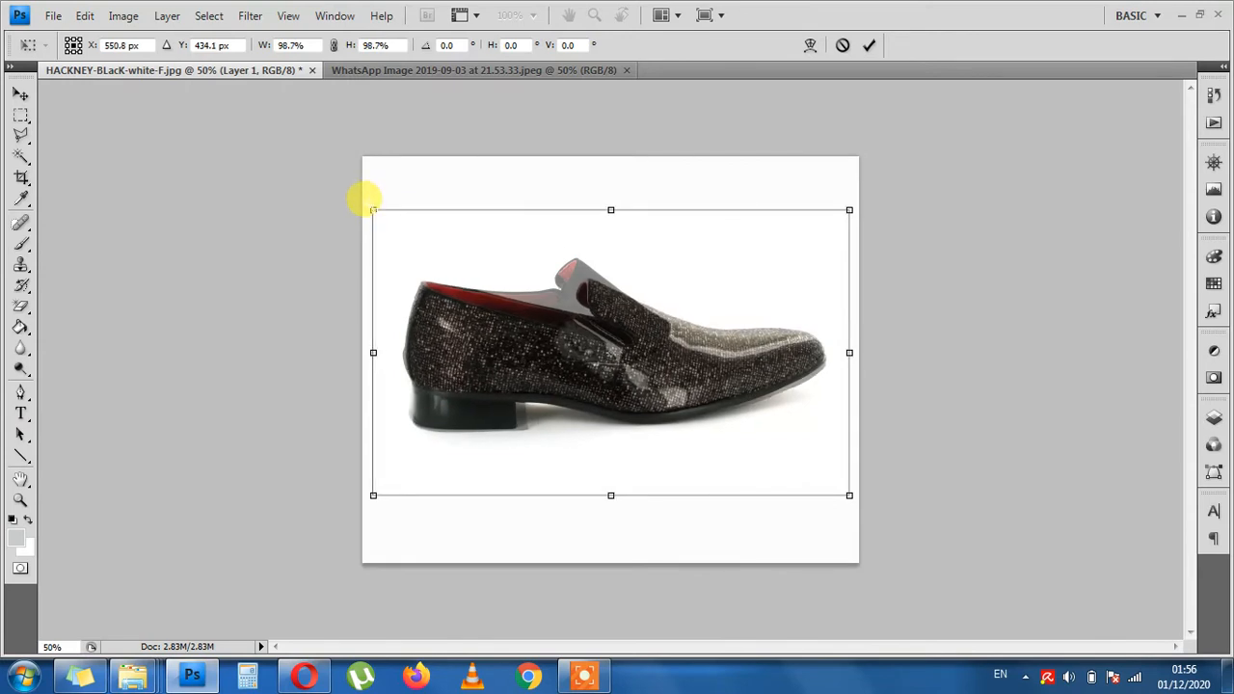
key("Up")
key("Up")
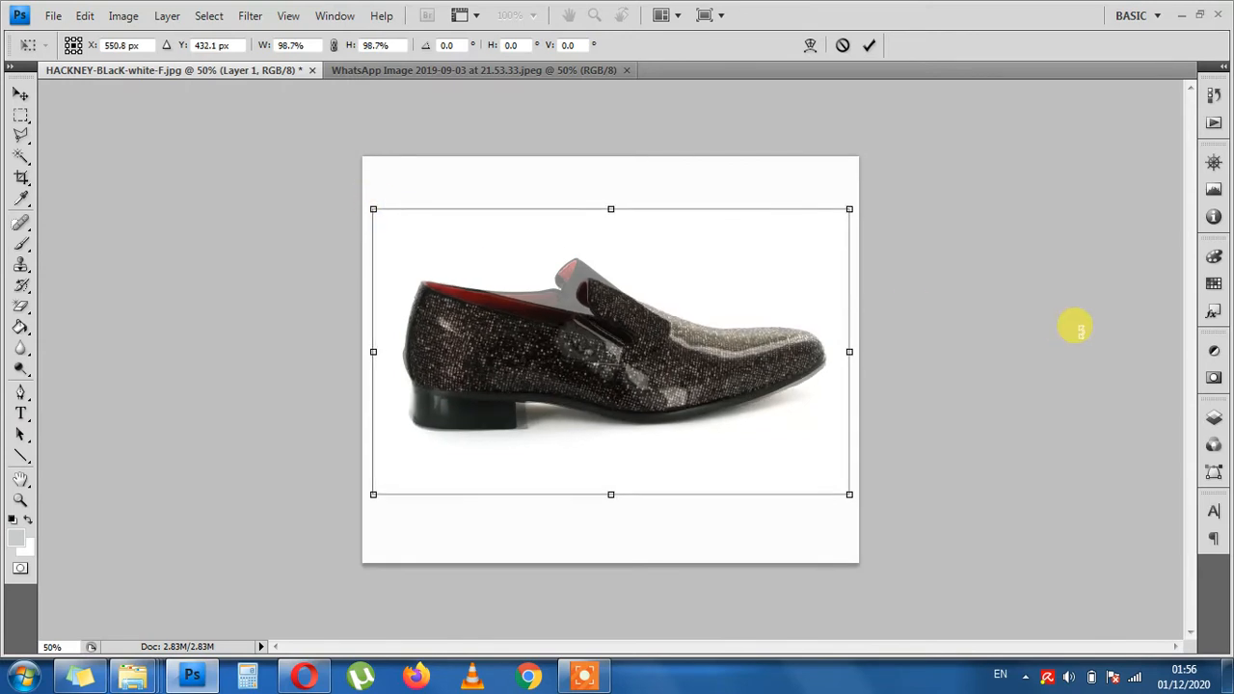
key("Return")
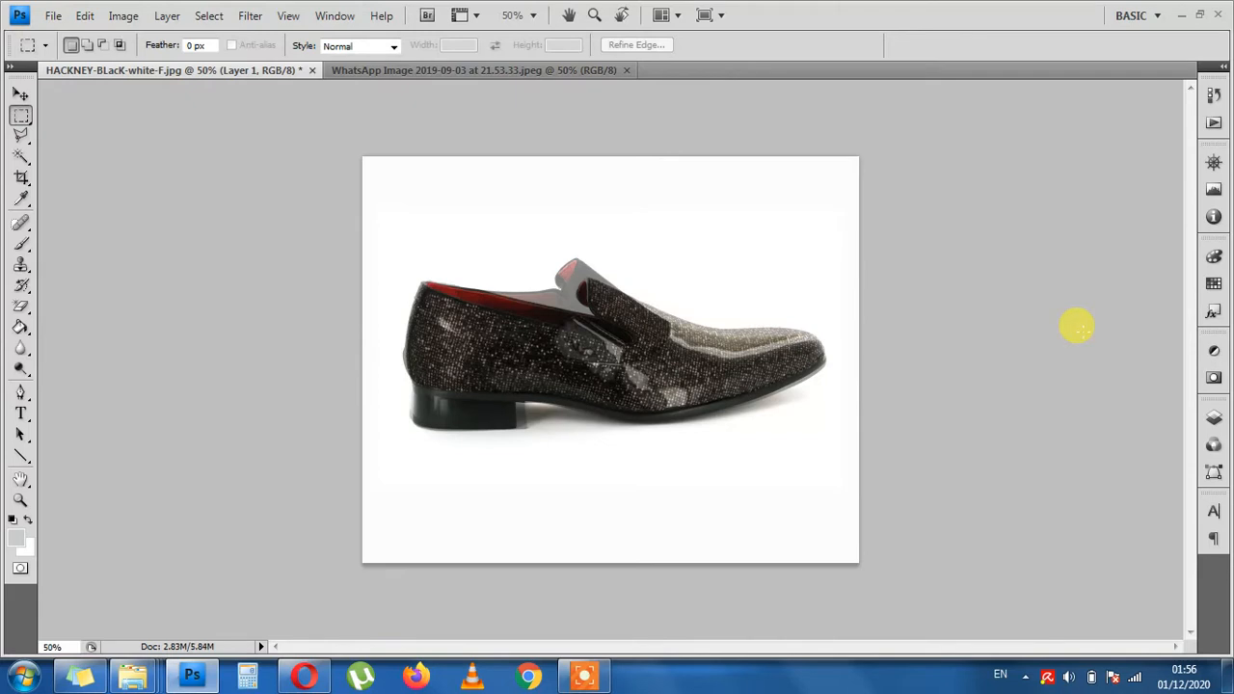
- Restore the opacity of Layer 1 to 100%
left_click(1213, 417)
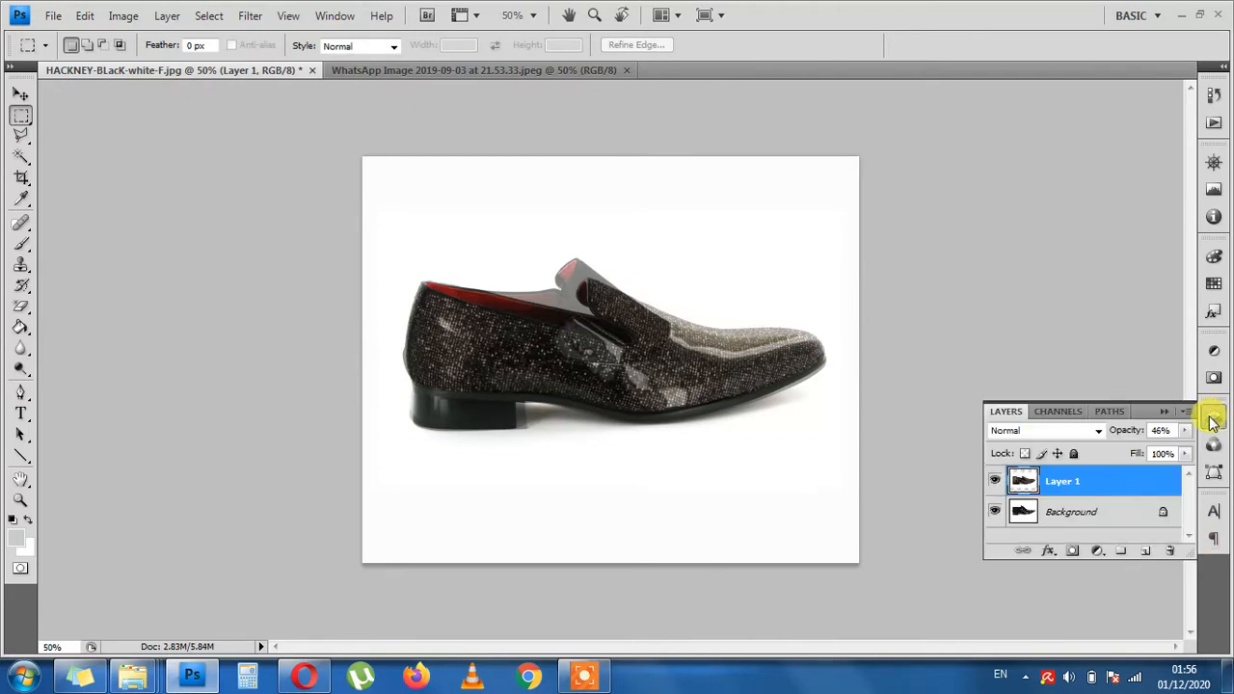
left_click(1185, 430)
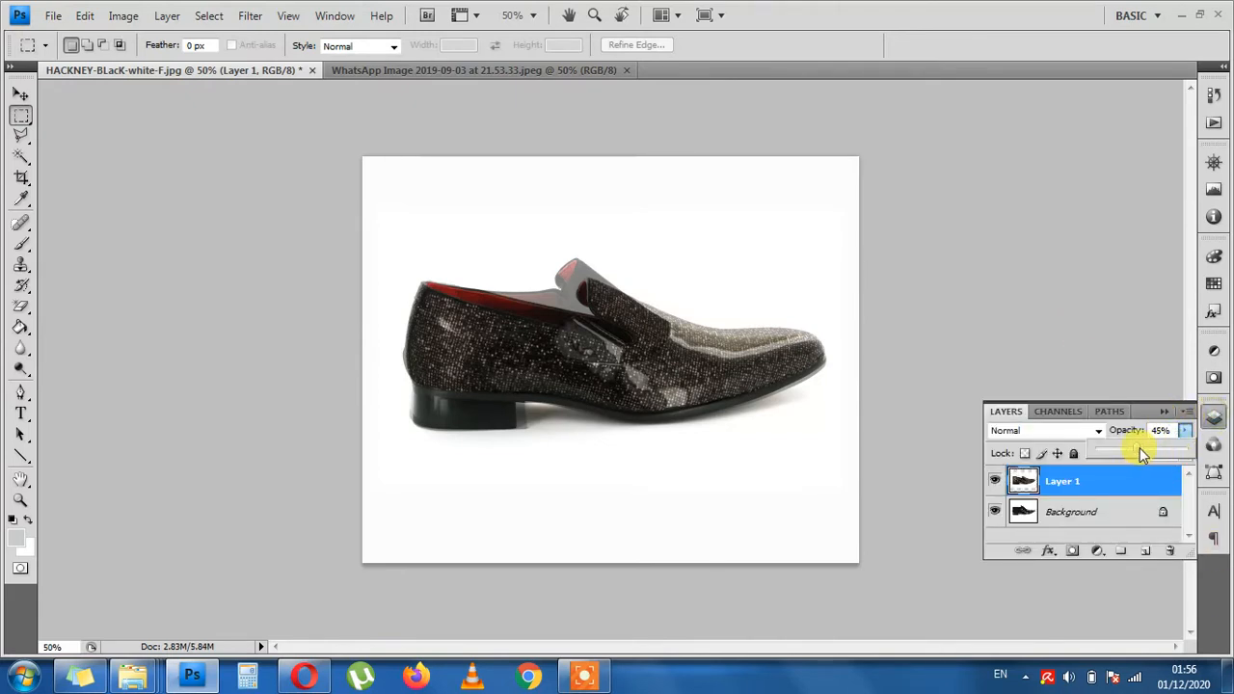
left_click_drag(1142, 454, 1181, 455)
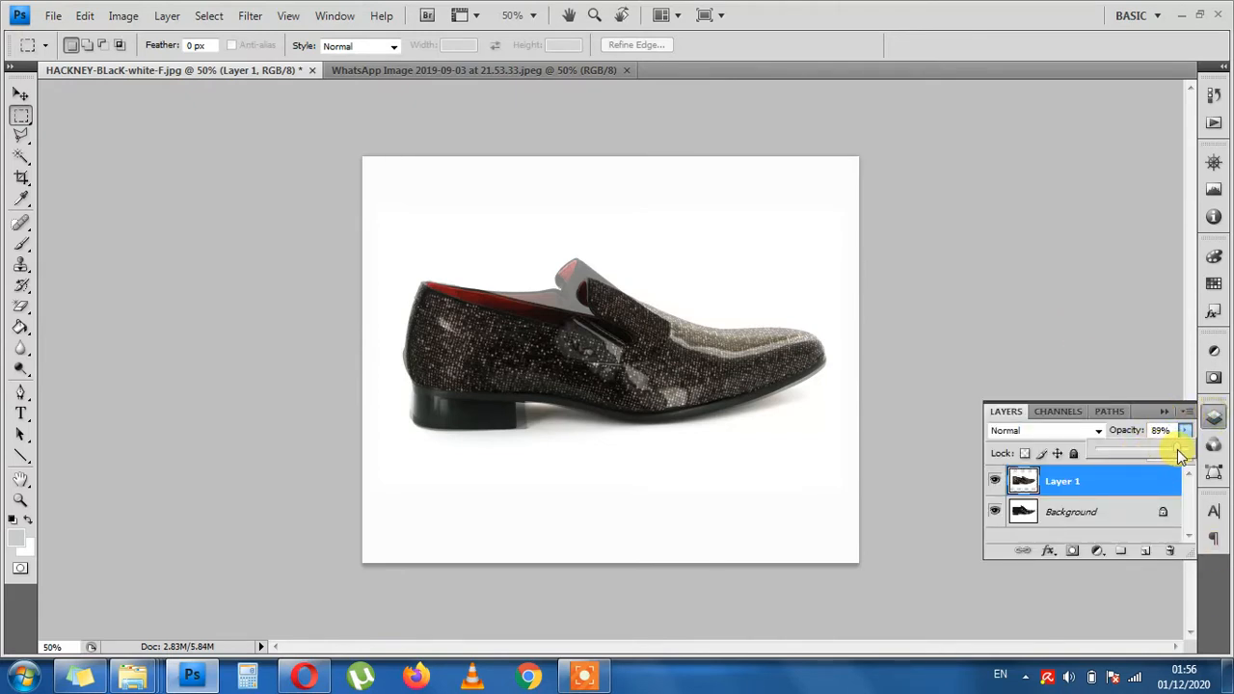
- Delete the Background layer with the reference shoe and collapse the layer list
left_click(1096, 511)
left_click(1169, 550)
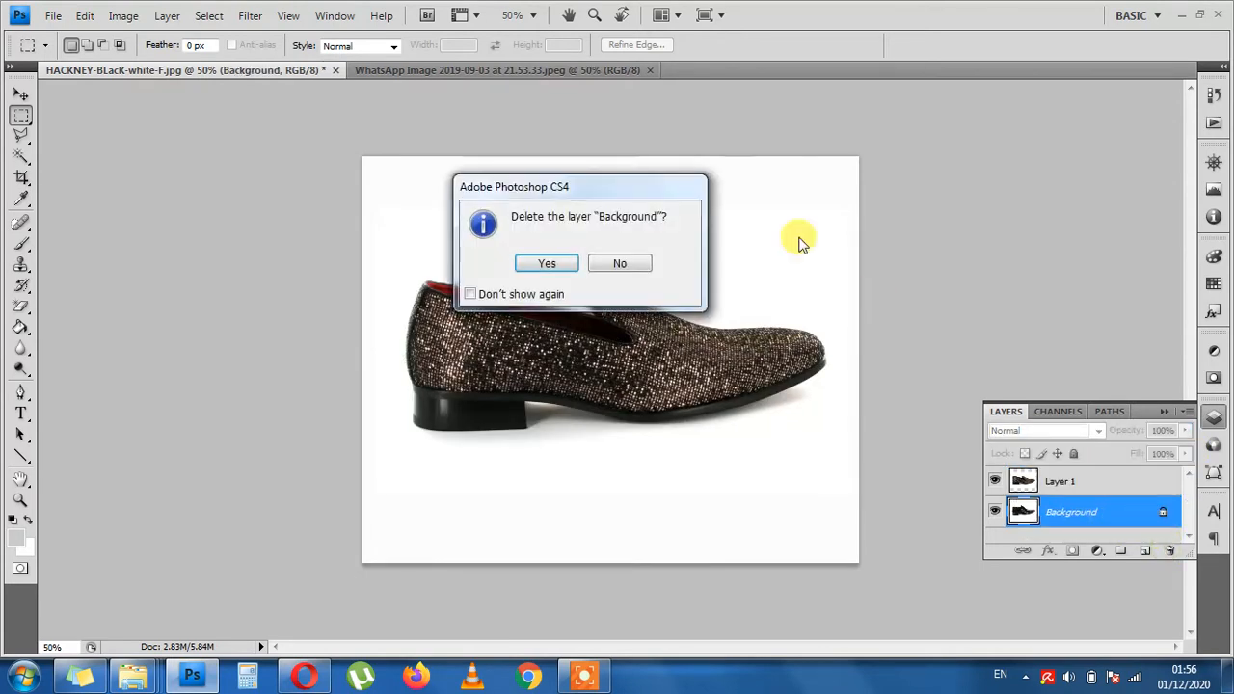
left_click(547, 263)
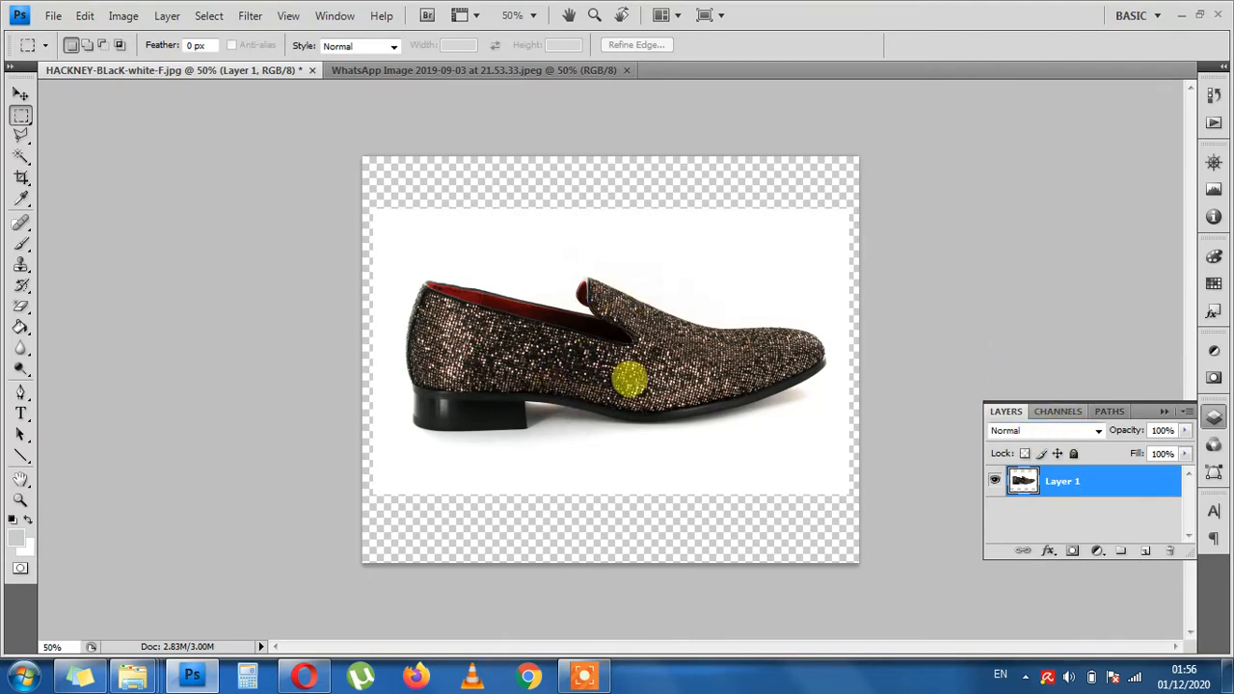
left_click(1164, 412)
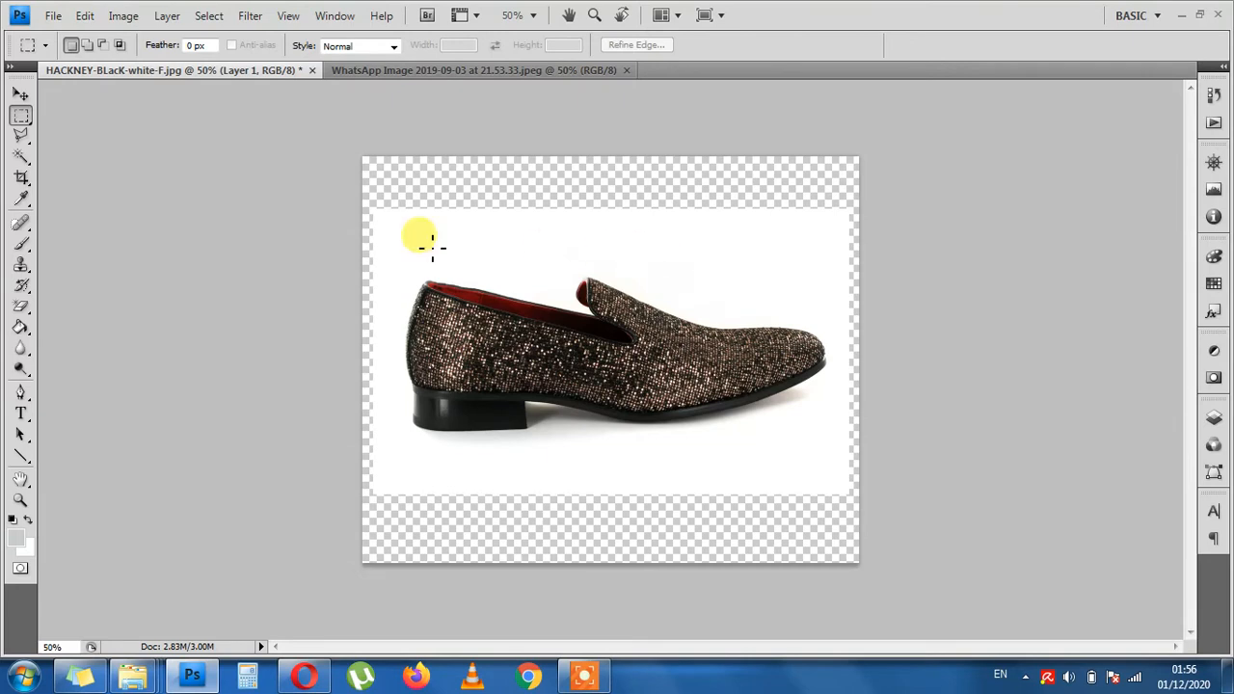
- Sample the photo's white as the foreground color and fill the transparent border of Layer 1 with the Paint Bucket
left_click(22, 199)
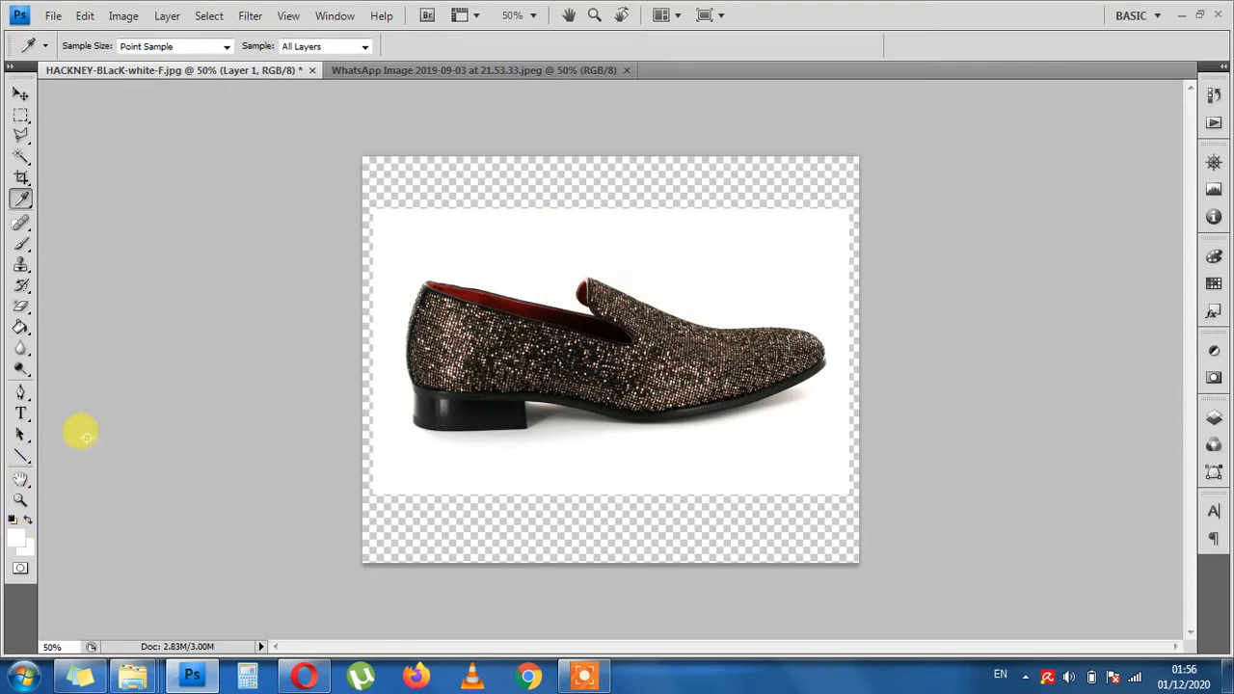
left_click(22, 330)
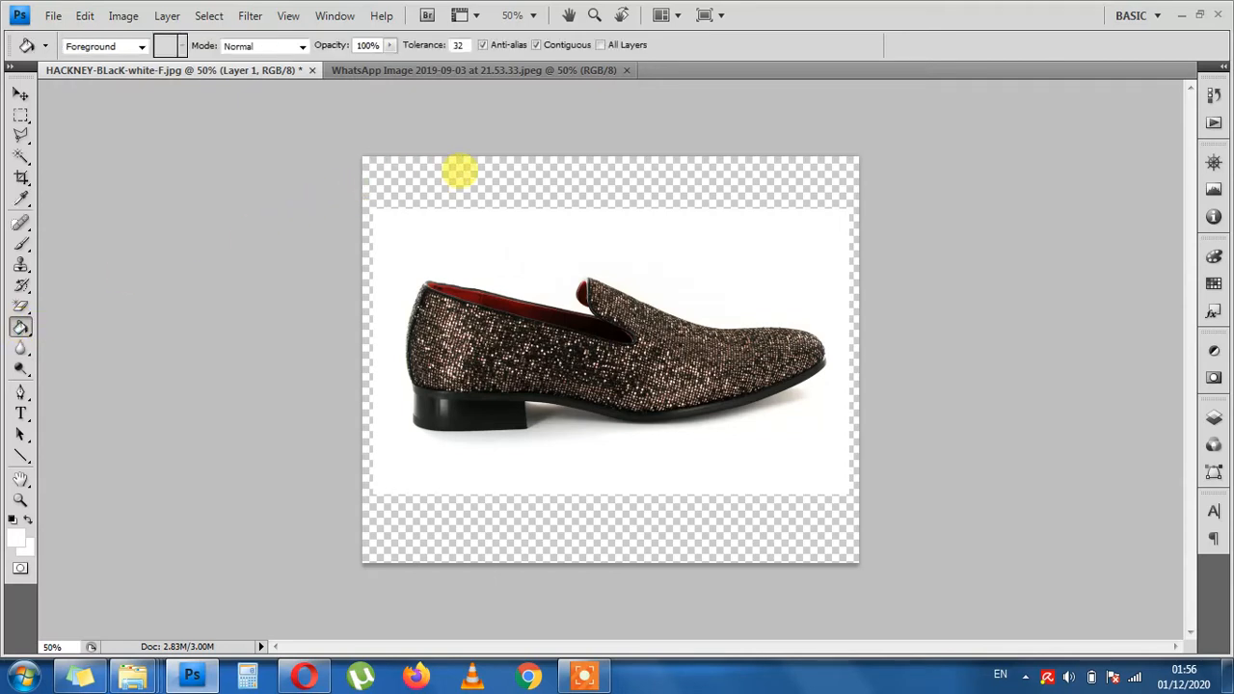
left_click(474, 175)
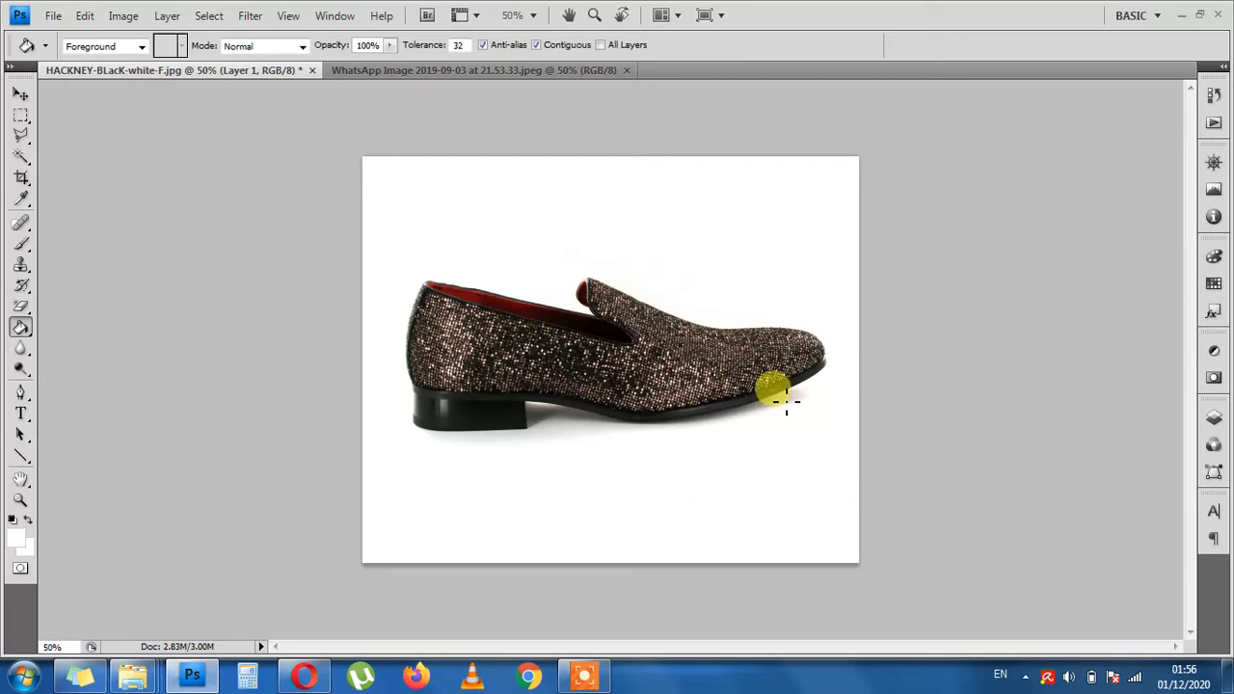
- Open the image in Save for Web & Devices, check the shoe in the original preview, and choose the PNG-24 preset
left_click(53, 18)
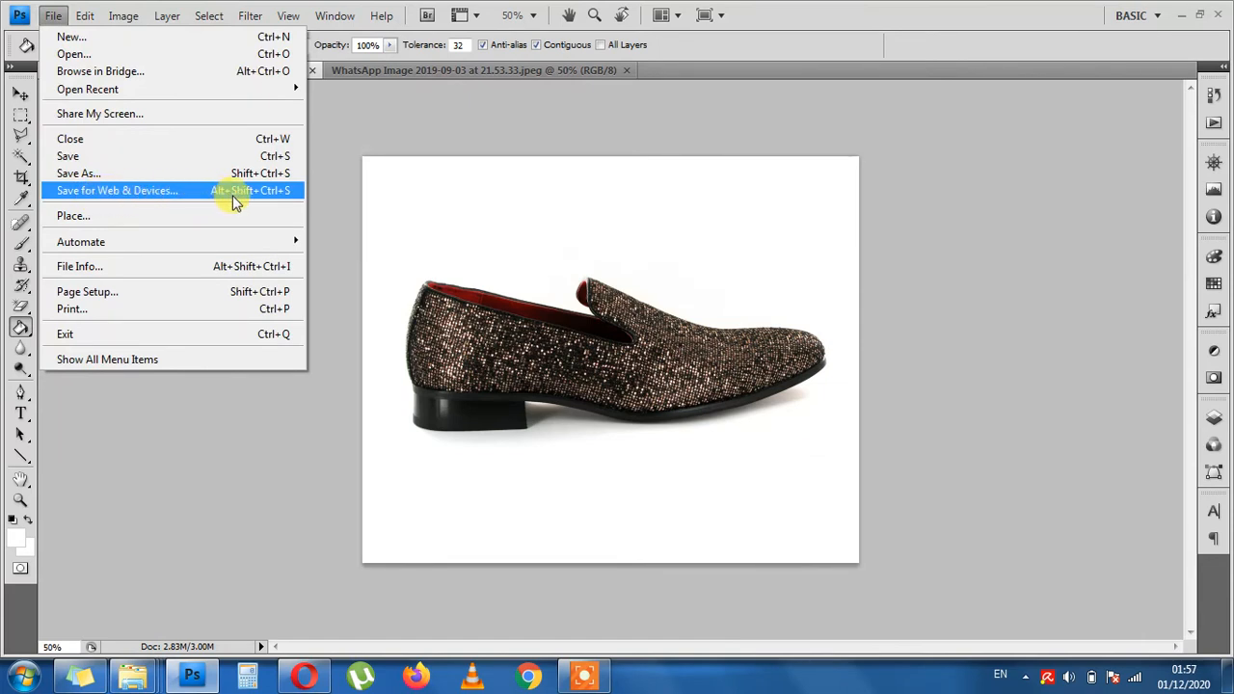
left_click(269, 425)
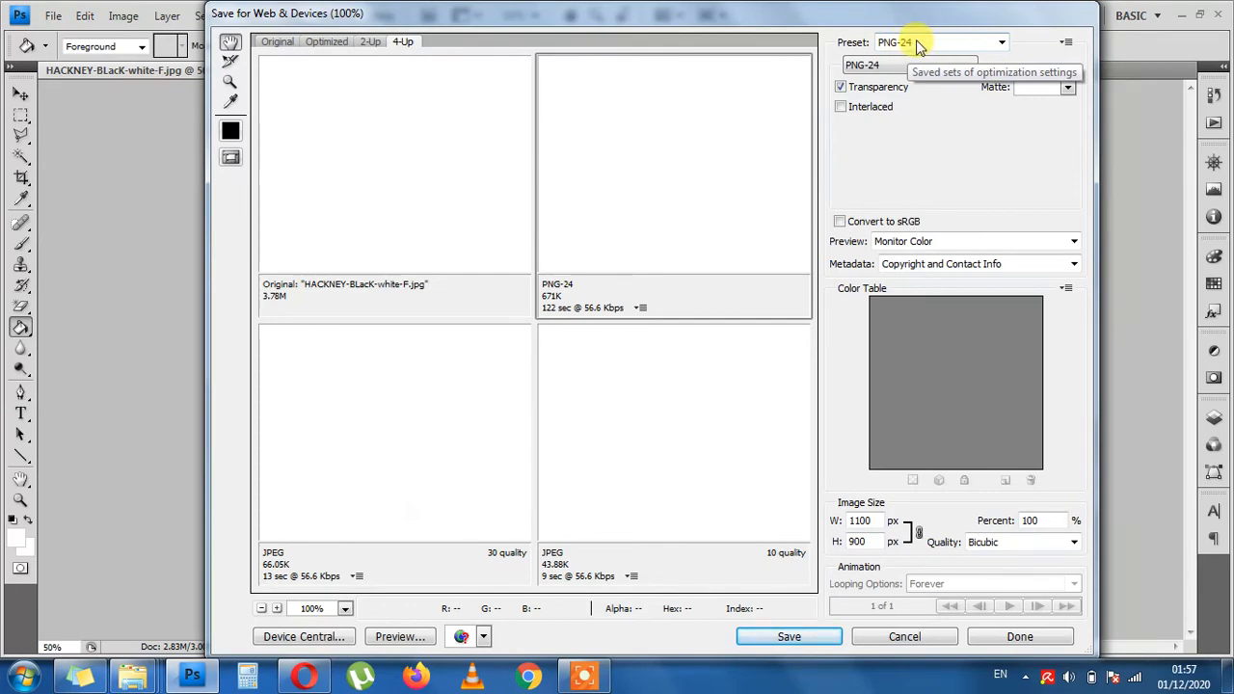
left_click_drag(424, 232, 228, 126)
left_click_drag(472, 183, 305, 77)
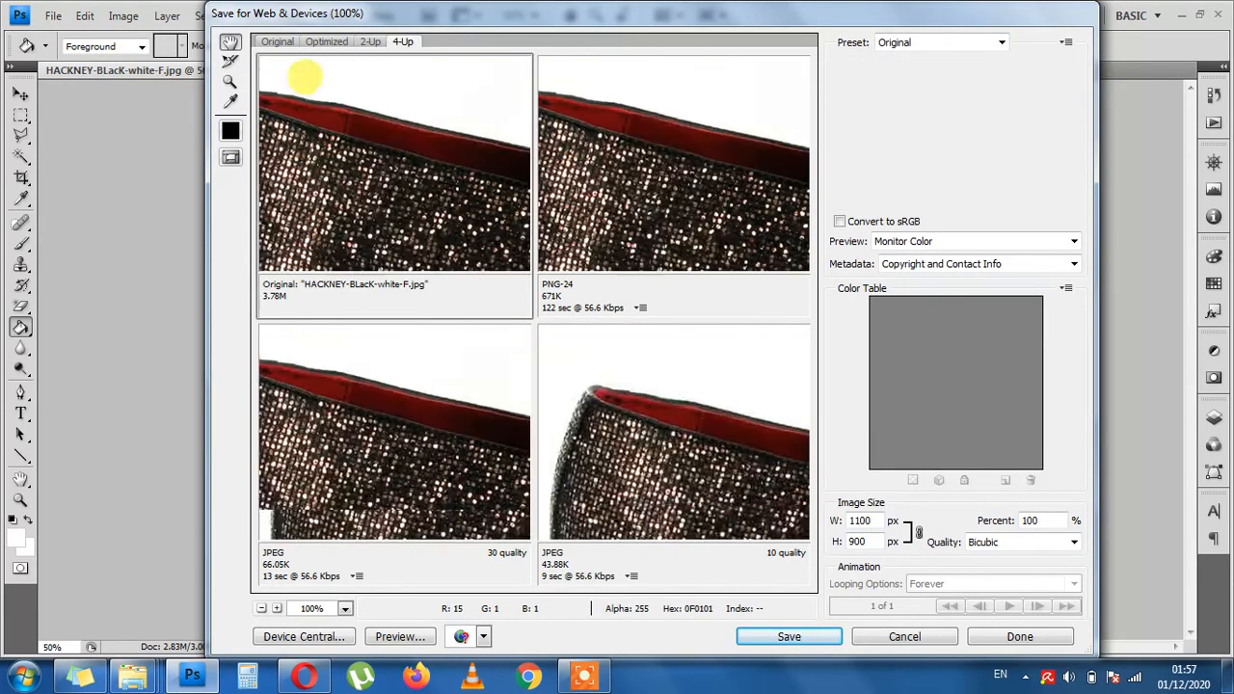
left_click_drag(482, 226, 298, 62)
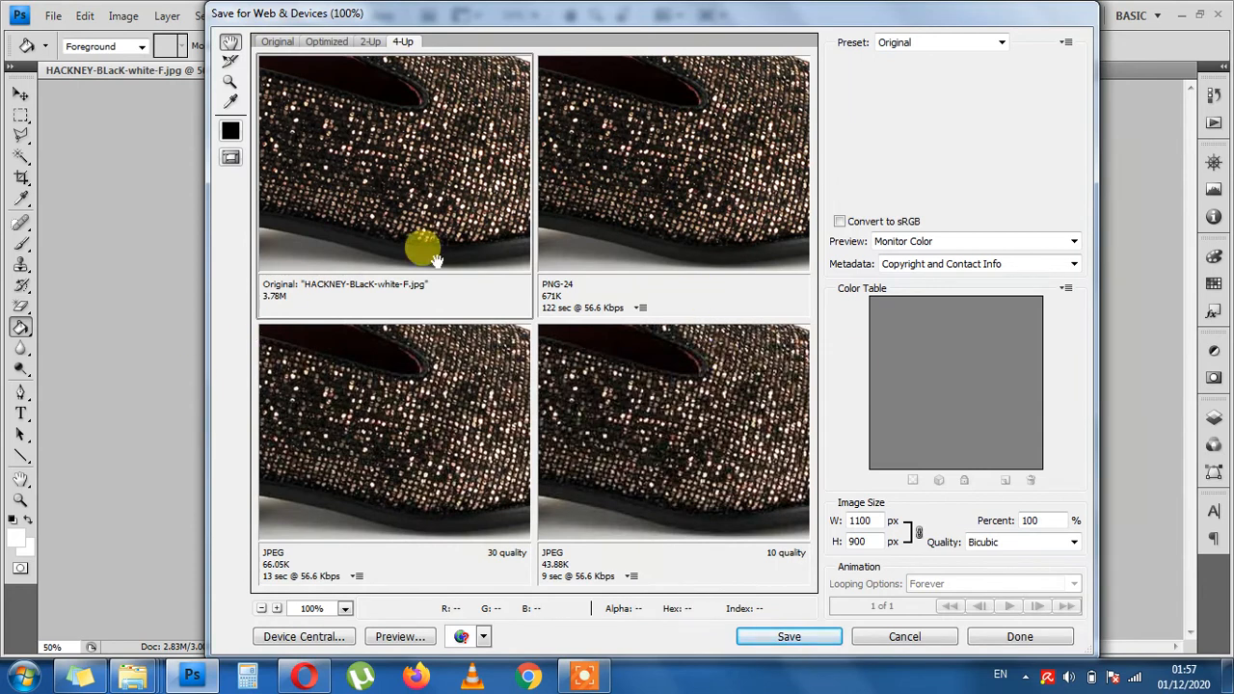
left_click(940, 42)
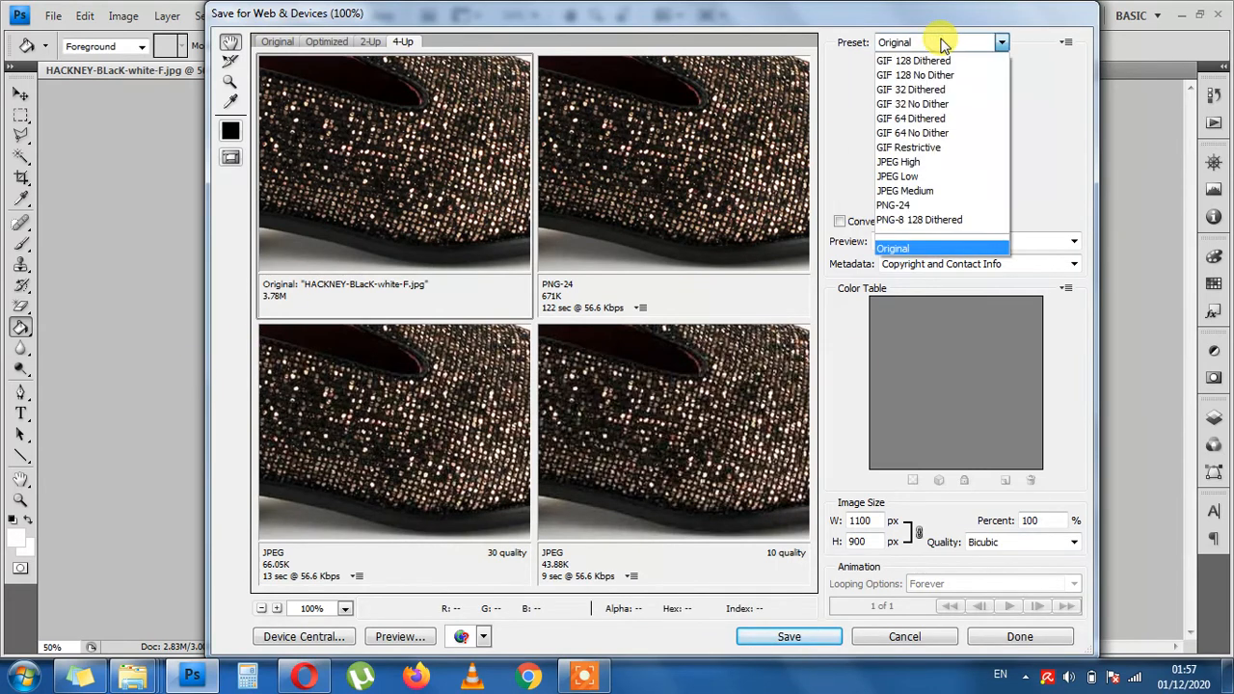
left_click(925, 206)
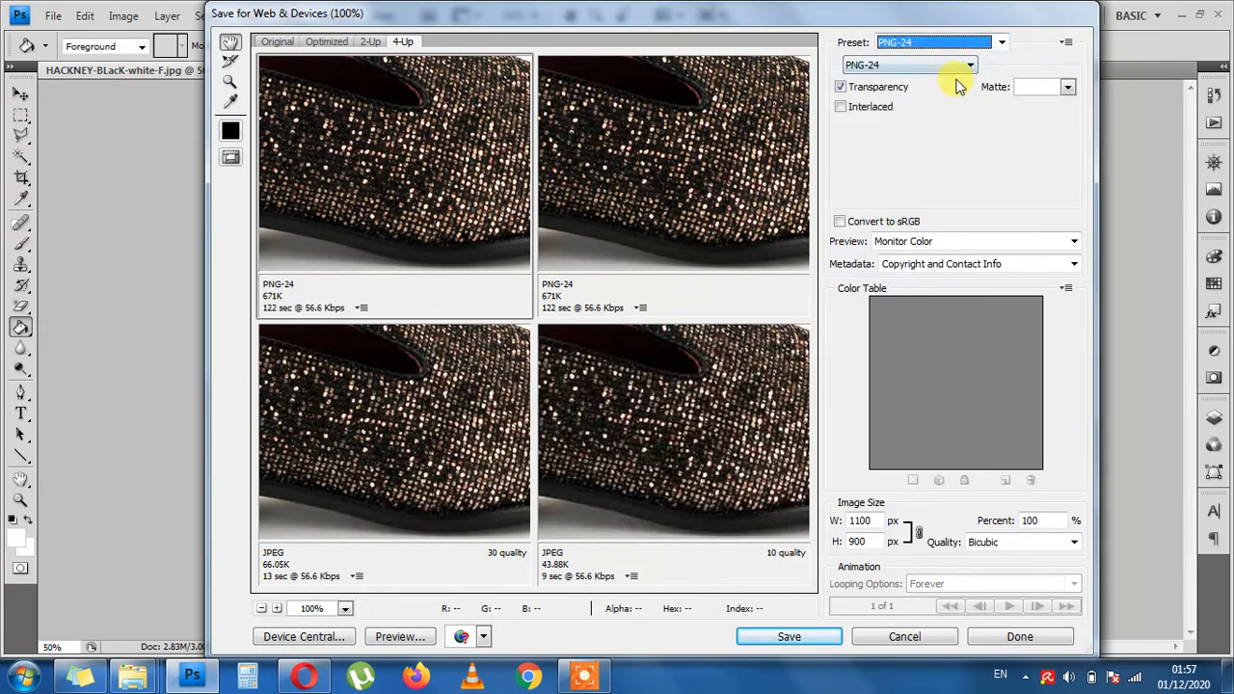
- Save the optimized PNG to the Desktop with the file name EASTEND RESIZED 1100900
left_click(788, 636)
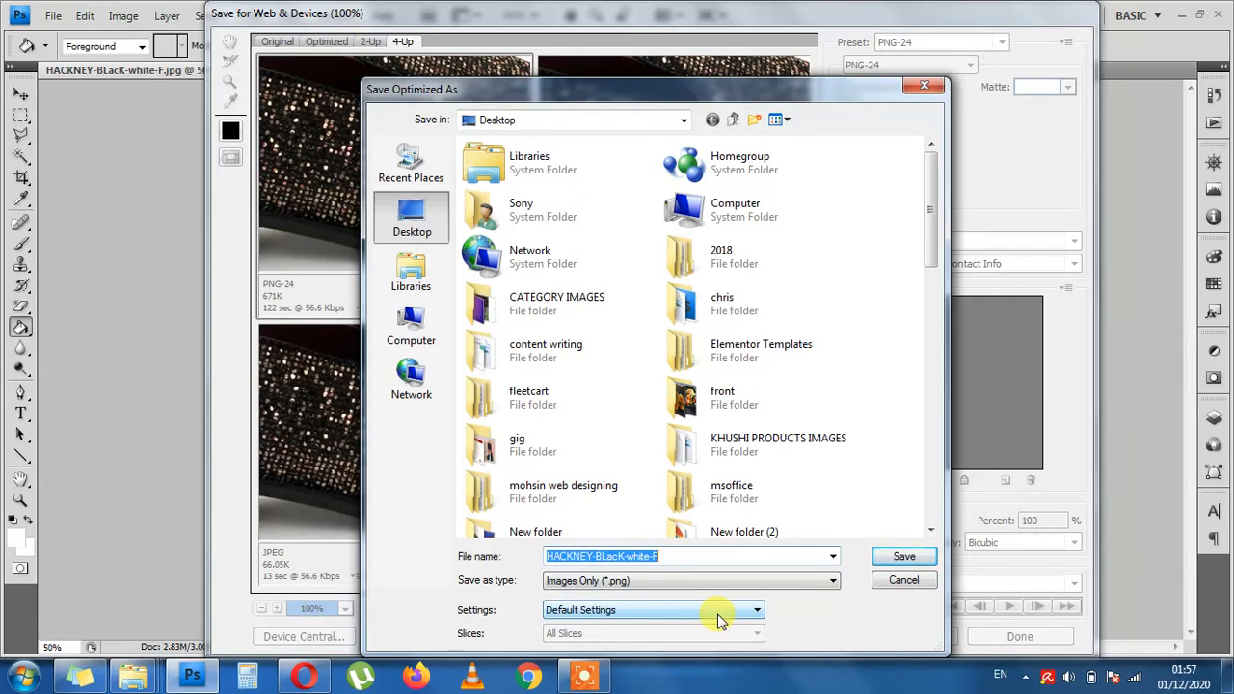
type("EAST")
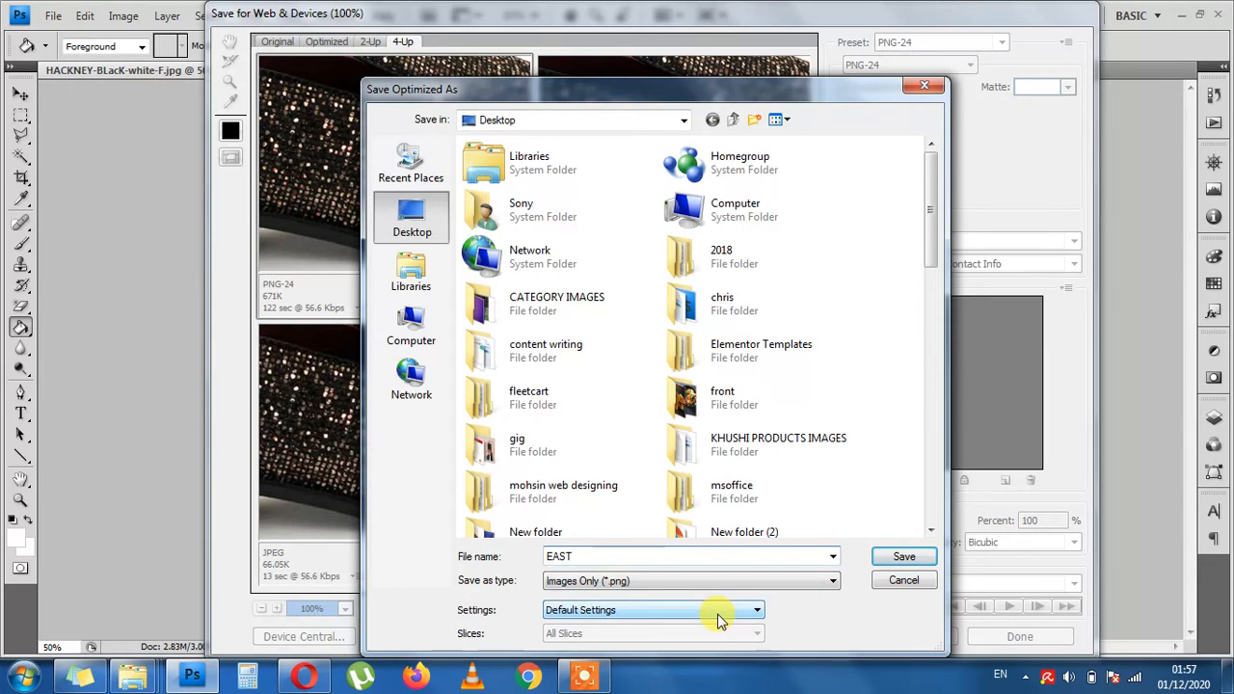
type("END RESIZED 1100*900")
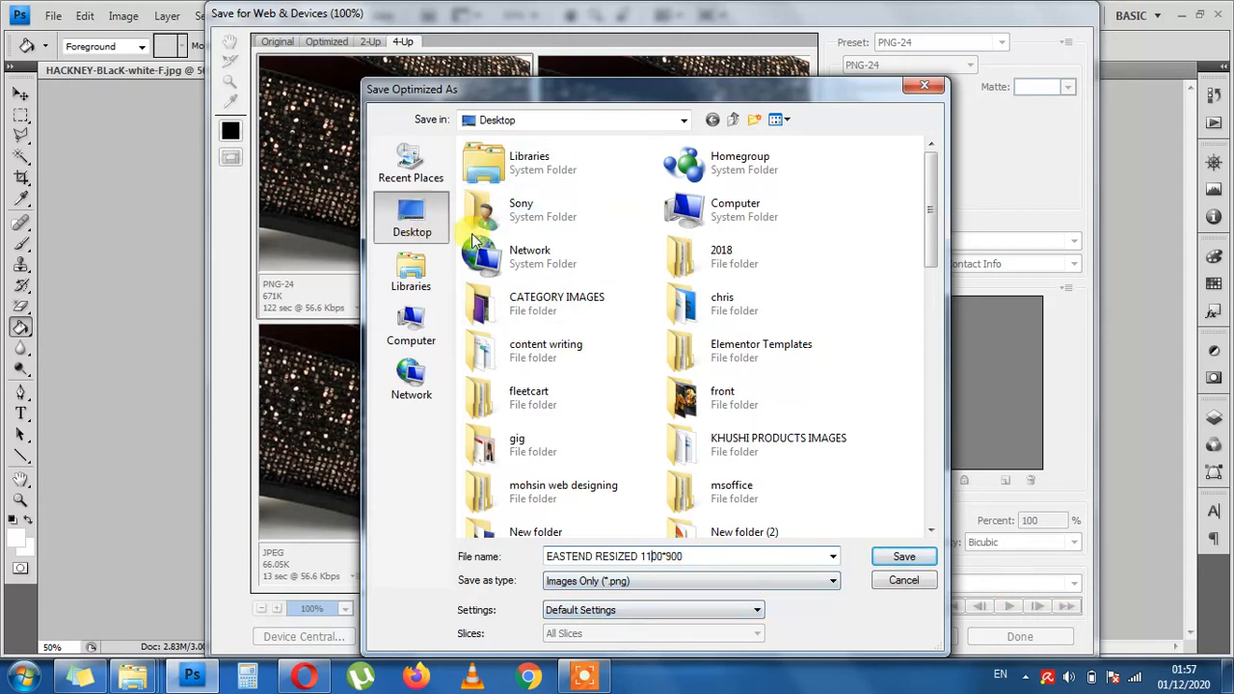
left_click(916, 558)
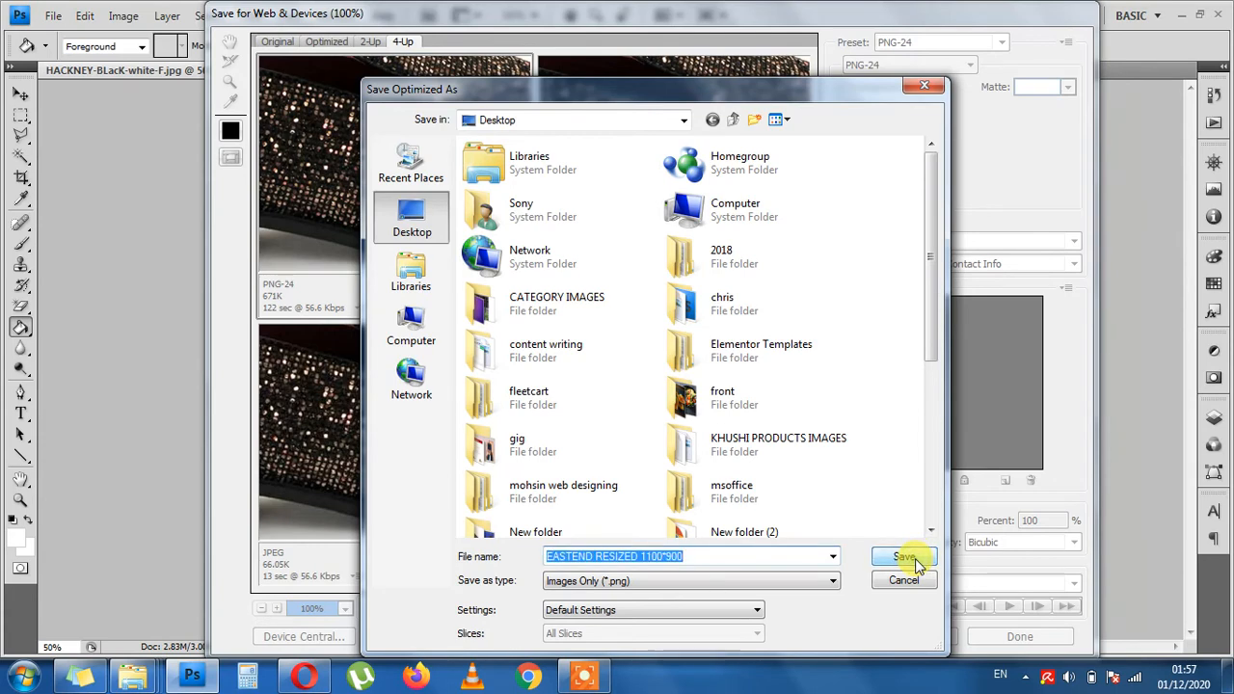
left_click(664, 557)
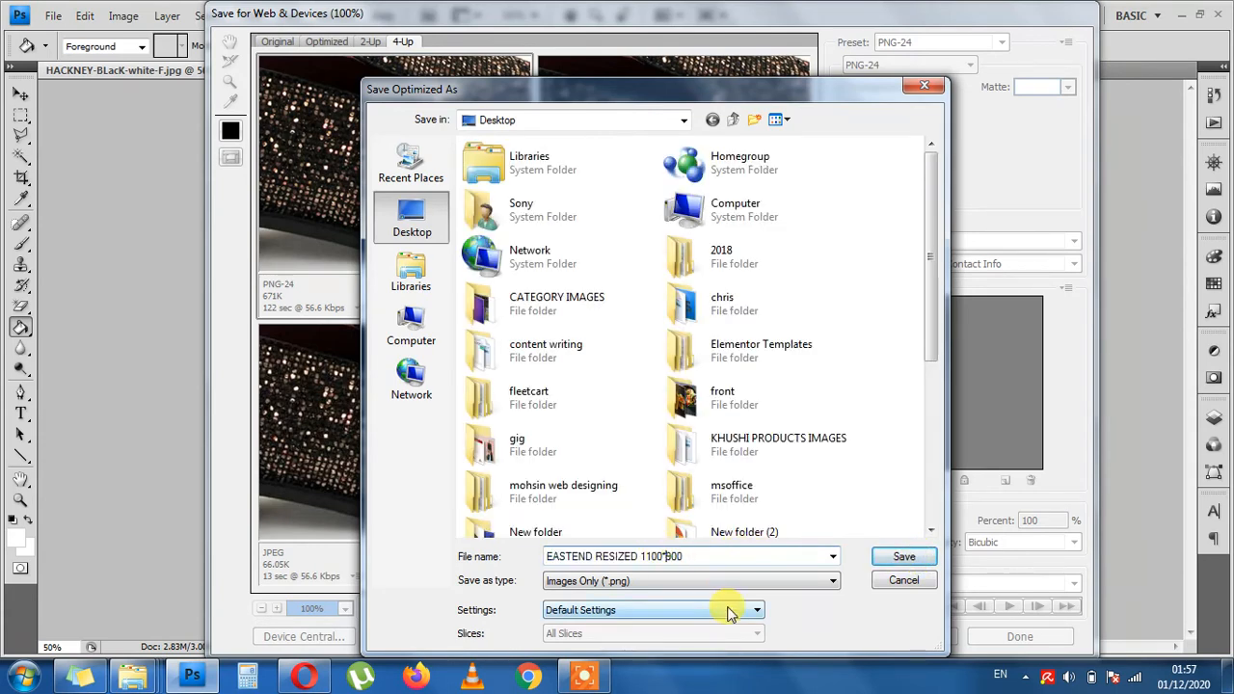
left_click(903, 559)
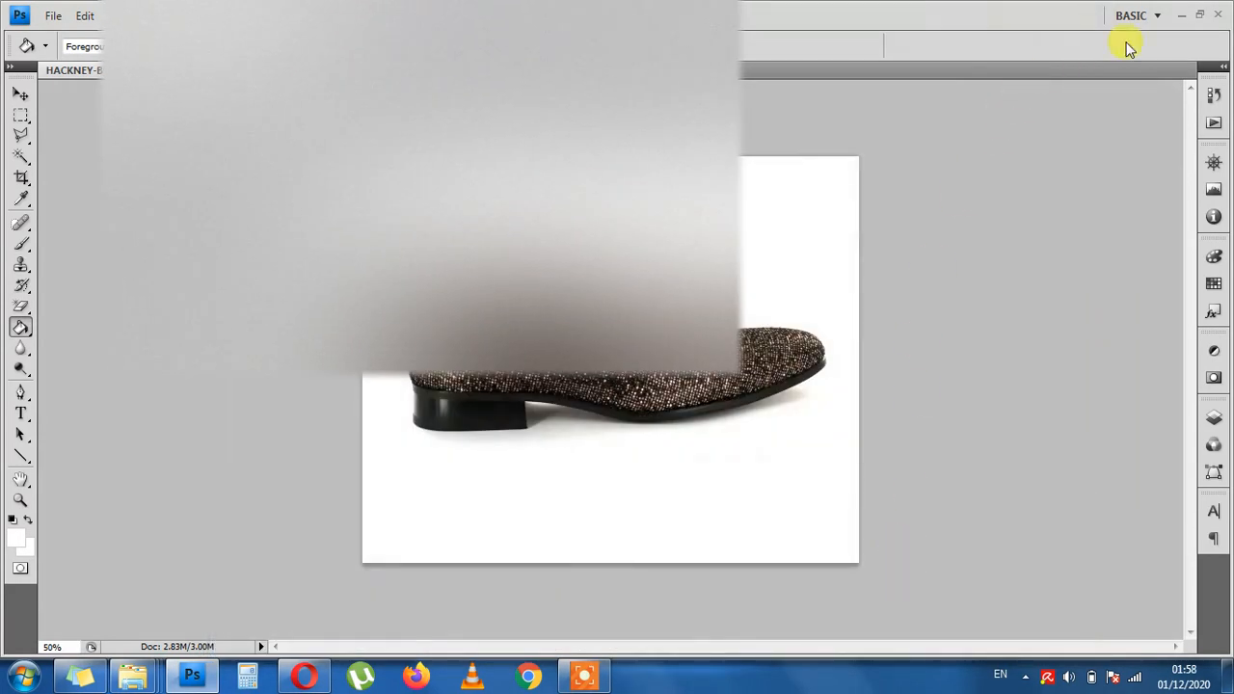
- Minimize Photoshop and the open folder windows, and show the Desktop folder in Windows Explorer
left_click(1180, 15)
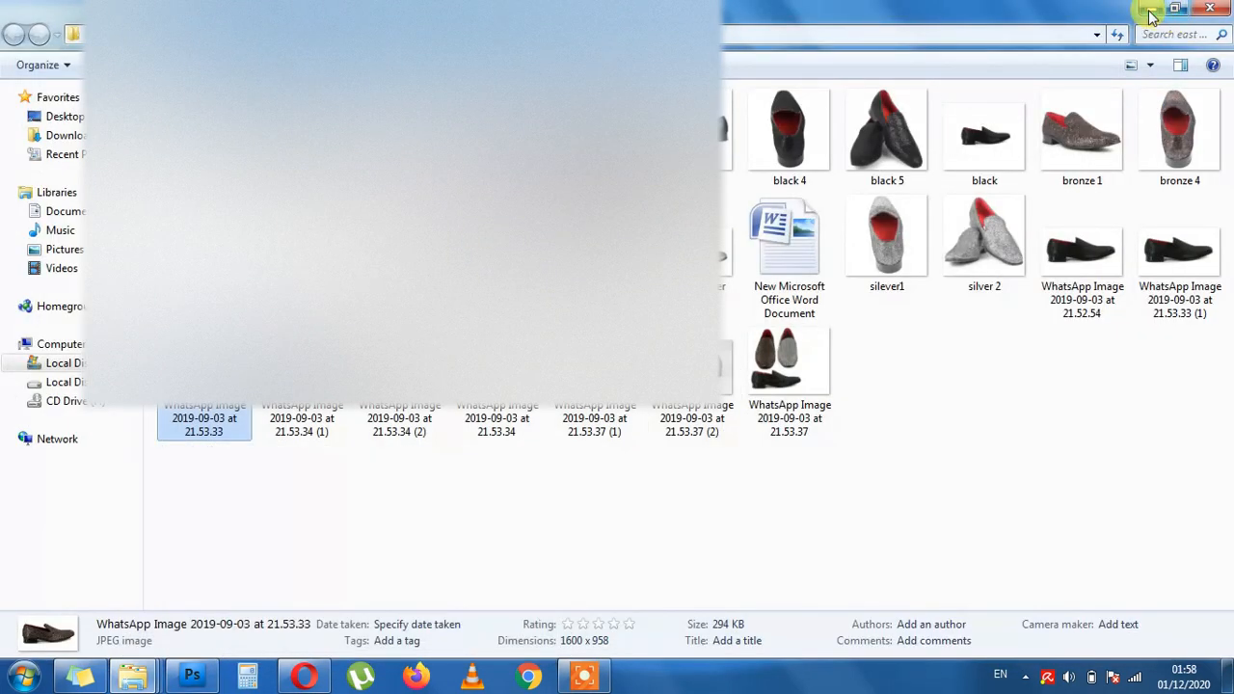
left_click(1152, 13)
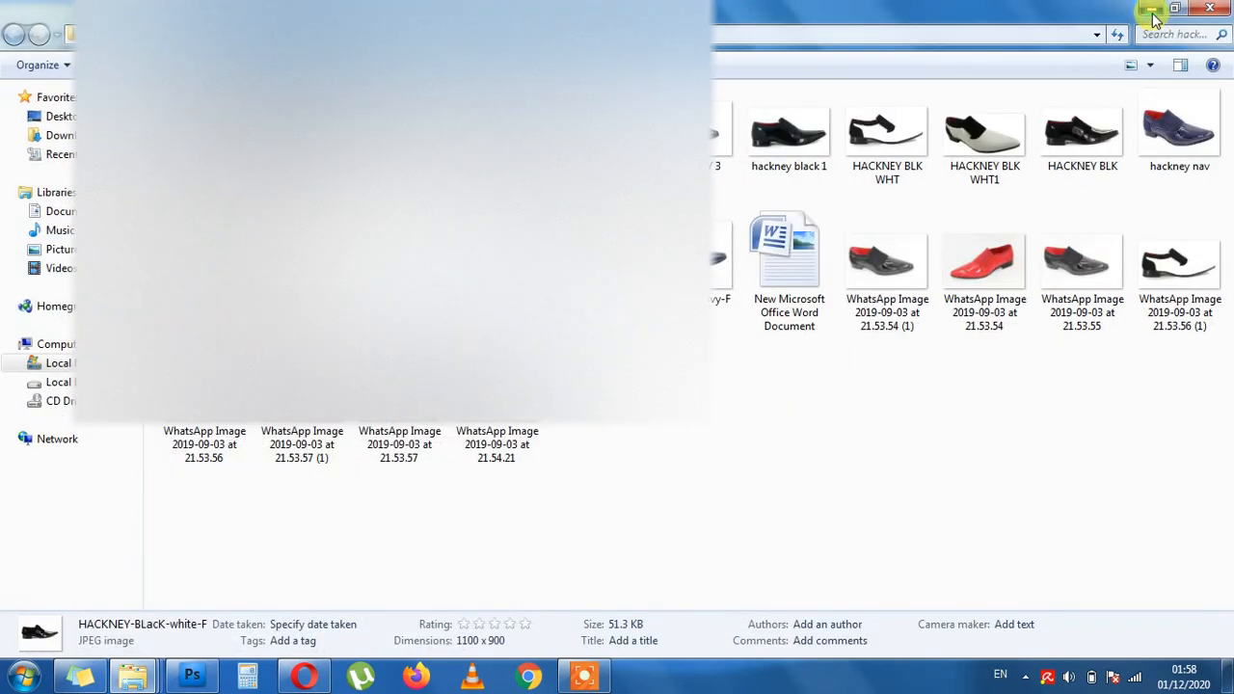
left_click(1153, 14)
left_click(1154, 14)
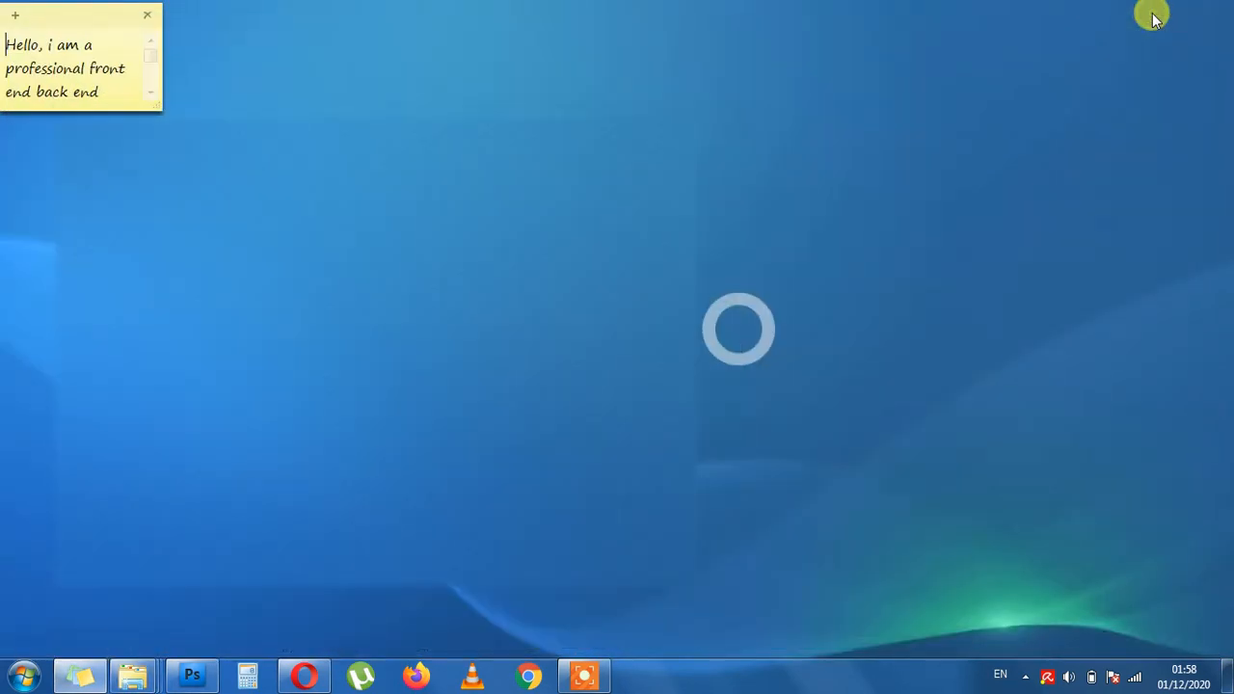
mouse_move(135, 673)
left_click(142, 636)
left_click(63, 116)
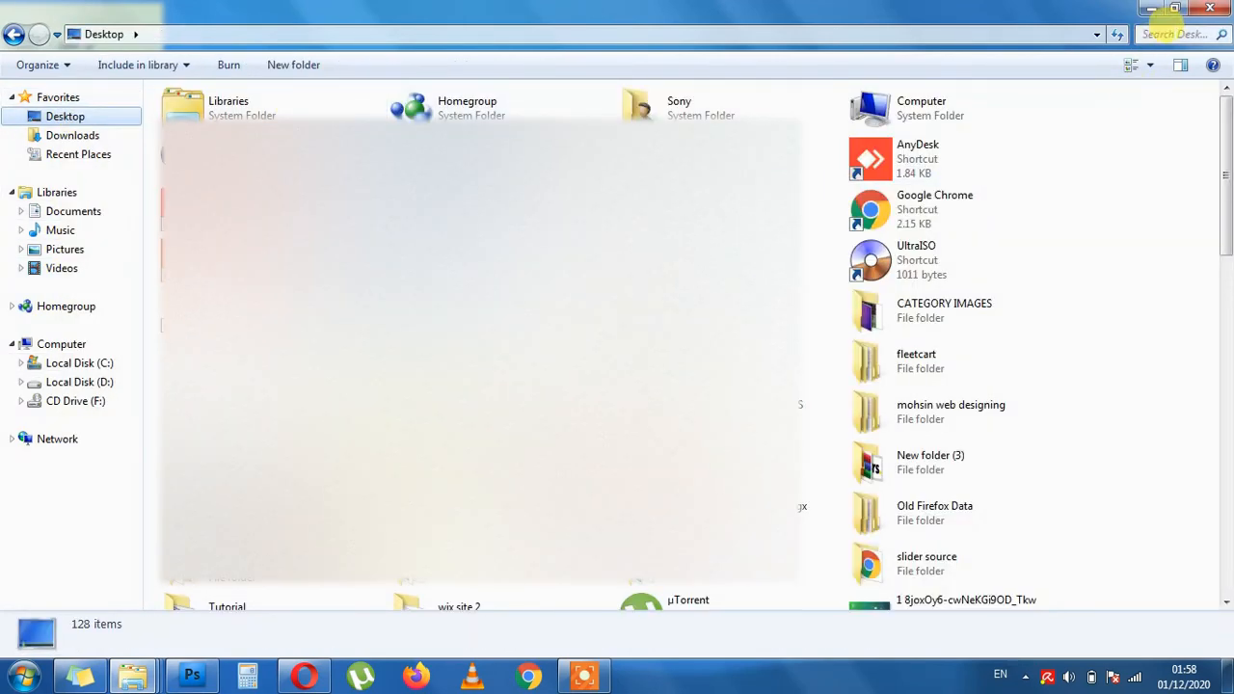
- Search the Desktop folder for "east" and return to the full Desktop listing
left_click(1174, 33)
left_click(1082, 58)
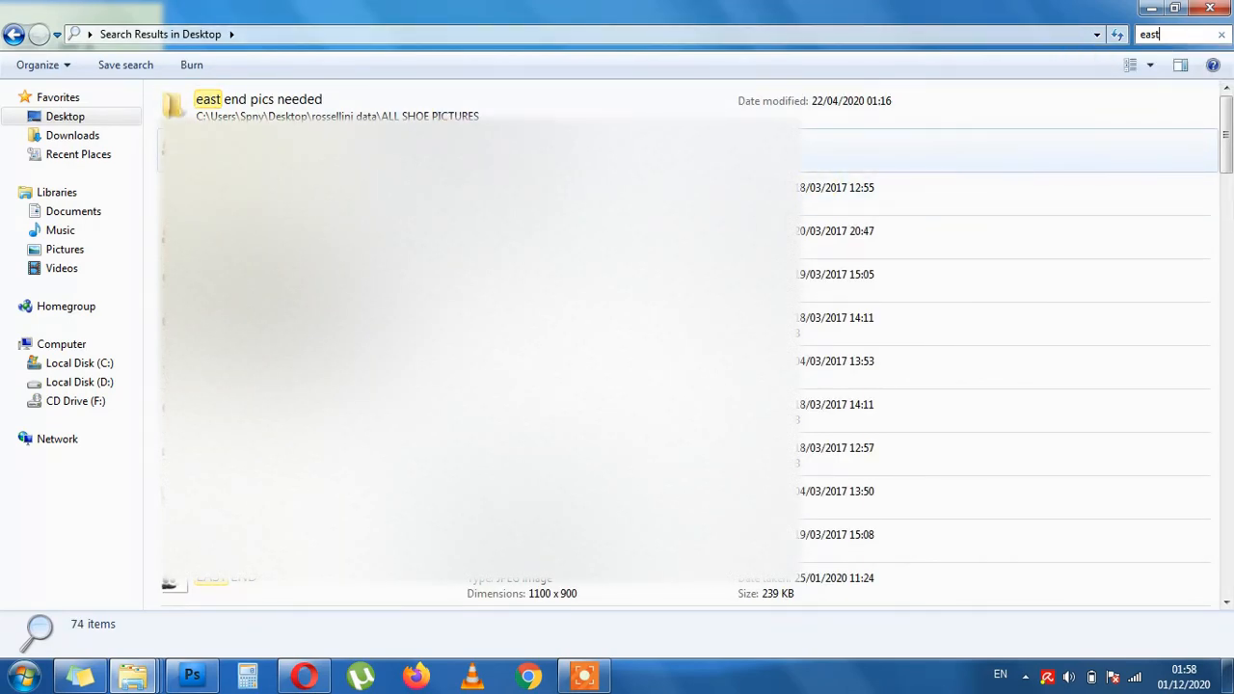
left_click(82, 118)
- Locate the EASTEND-RESIZED-1100900 PNG file in the Desktop folder by its first letter
left_click(675, 279)
key("e")
key("e")
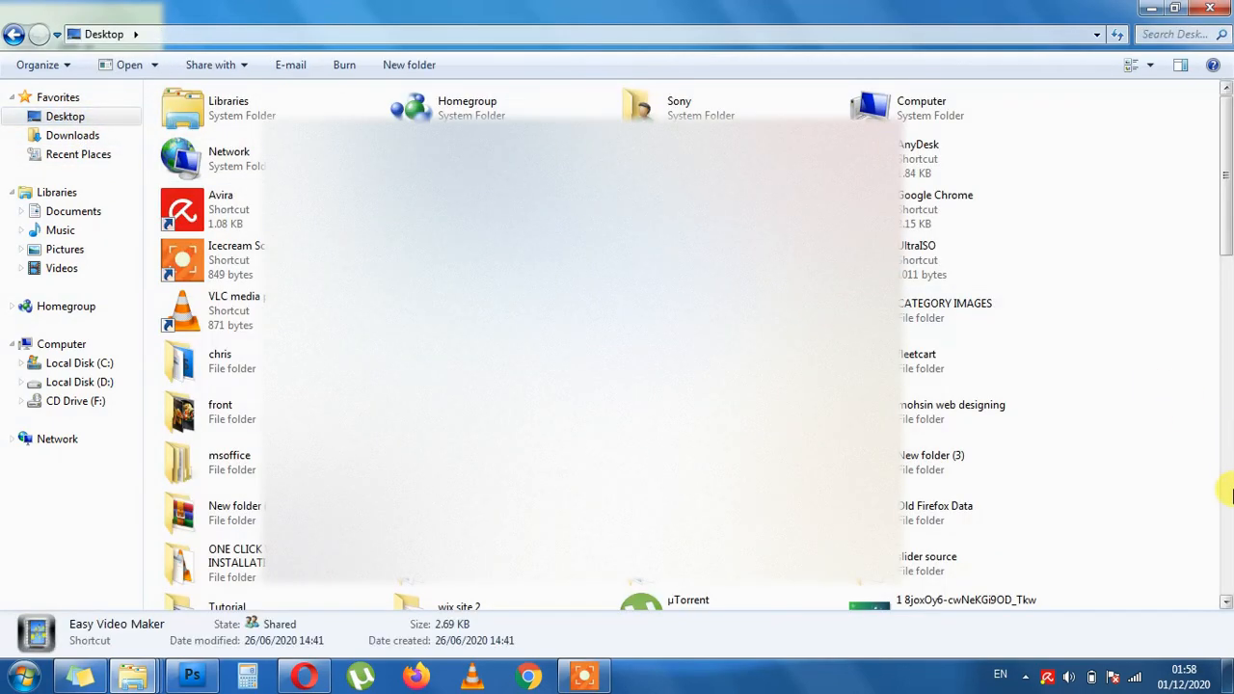
key("e")
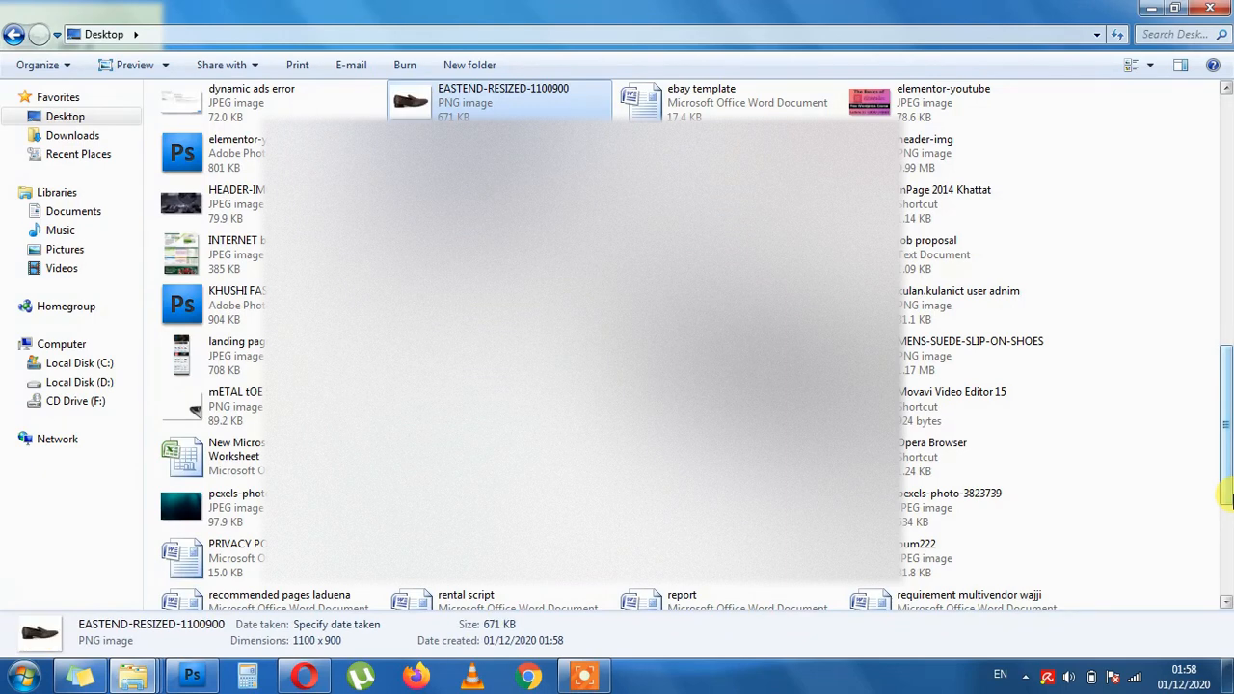
- Check the properties of the EASTEND-RESIZED-1100900 file and open the image in Windows Photo Viewer
right_click(480, 102)
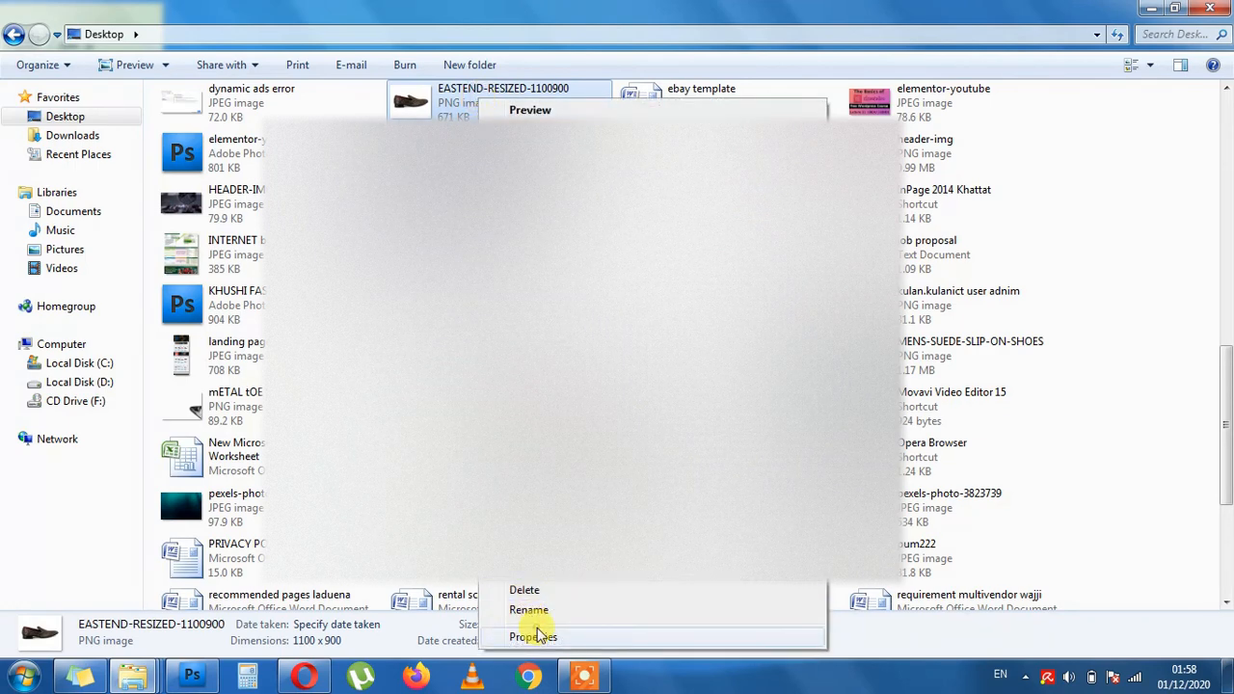
left_click(537, 636)
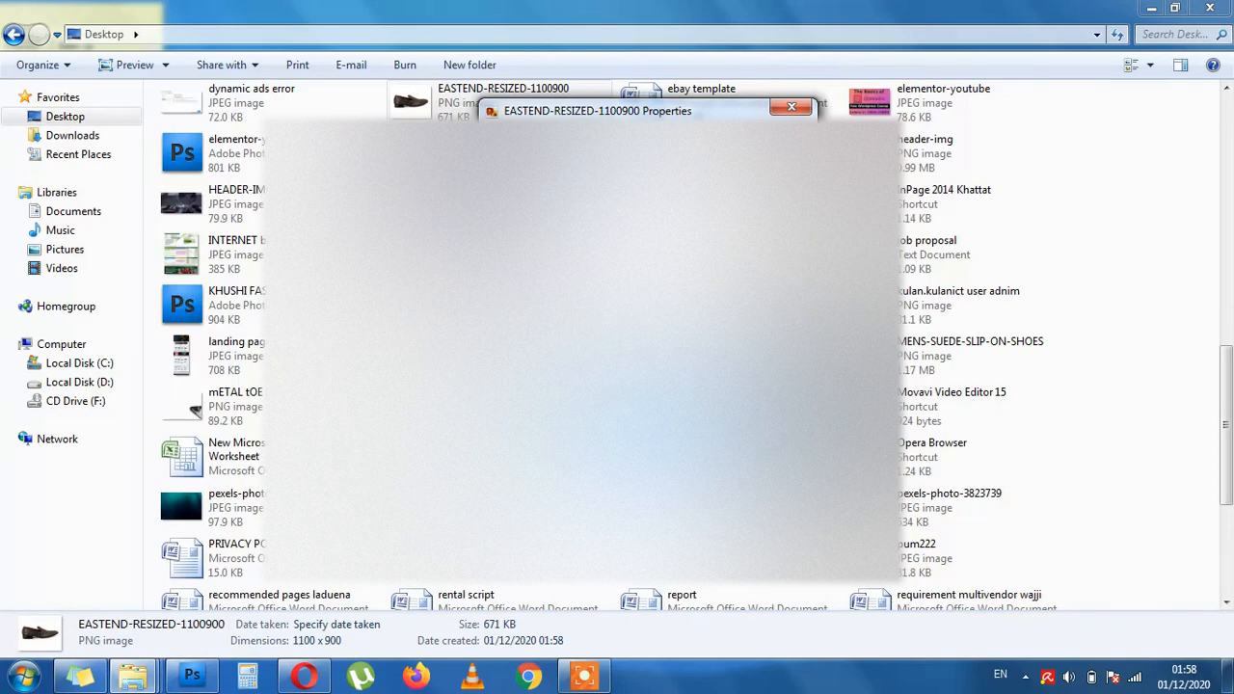
left_click(792, 106)
double_click(418, 105)
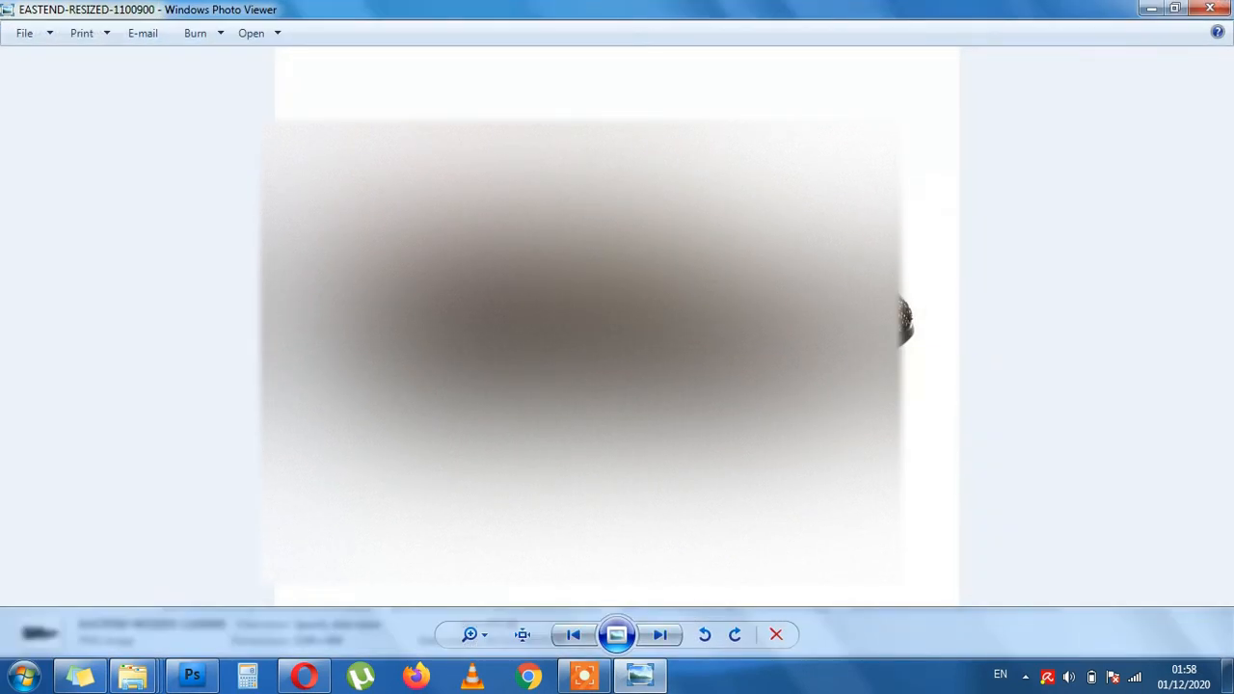